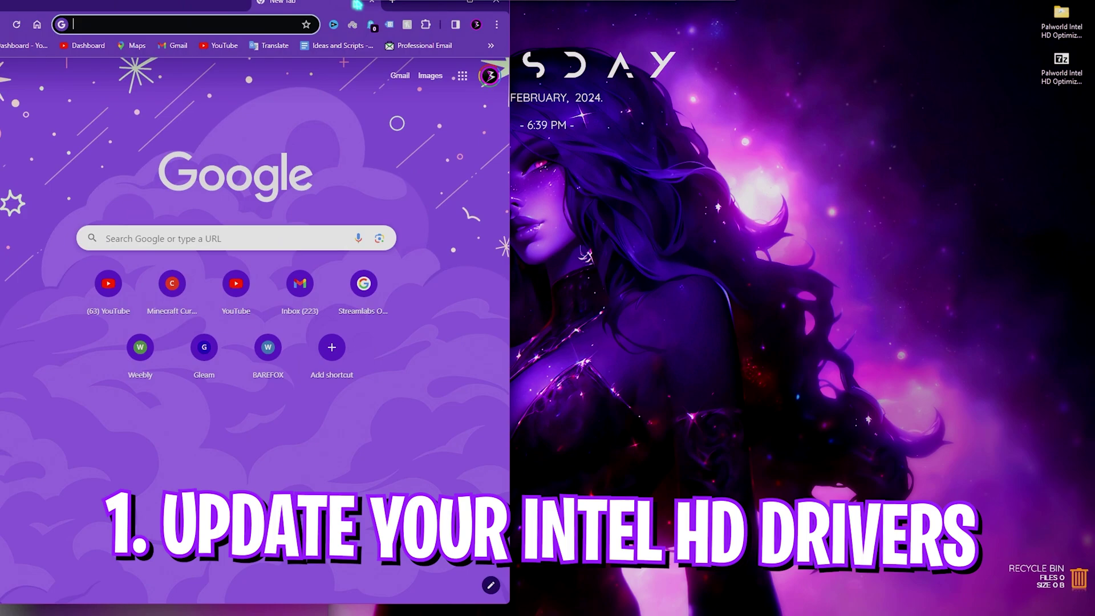
Maximize Chrome and search for 'intel hd graphics driver'.
double_click(357, 4)
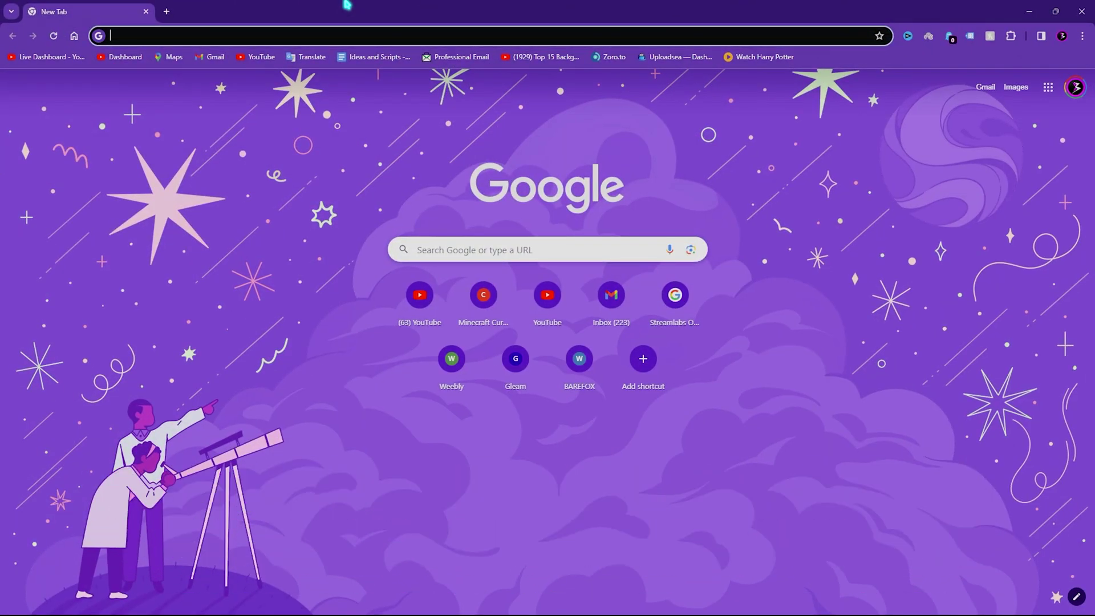
text(intel hd )
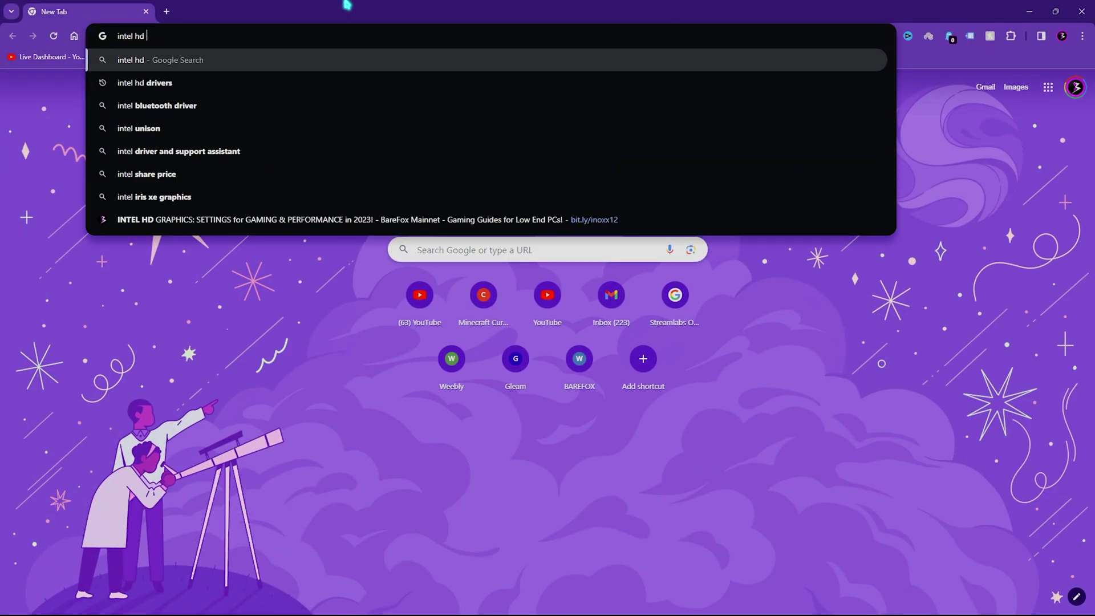
text(graphic d)
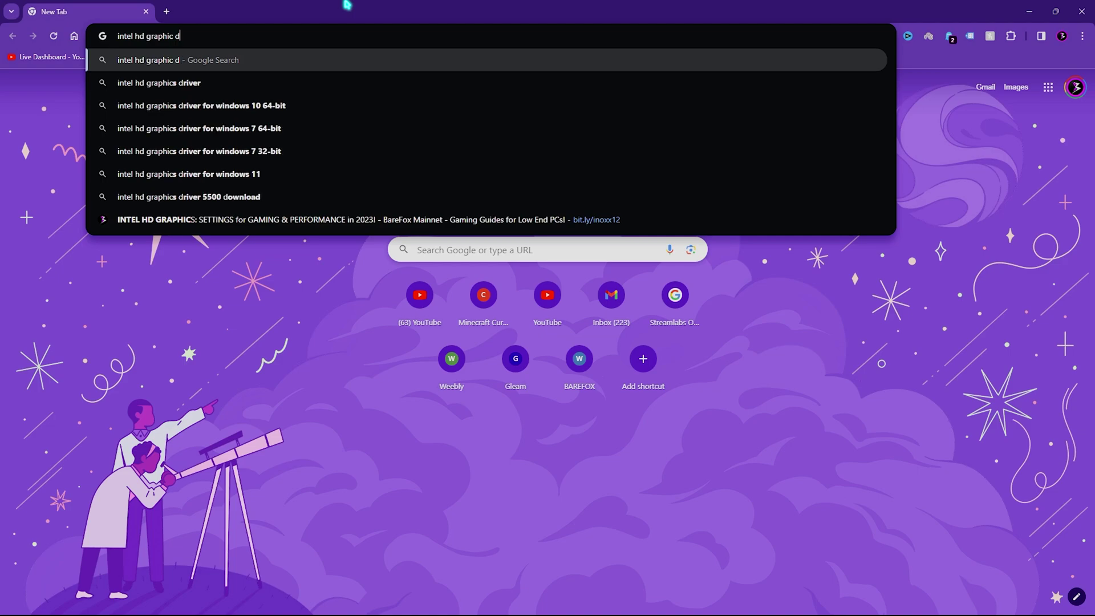
key(Down)
key(Return)
Go from Intel's driver download center to the Driver & Support Assistant page.
click(245, 186)
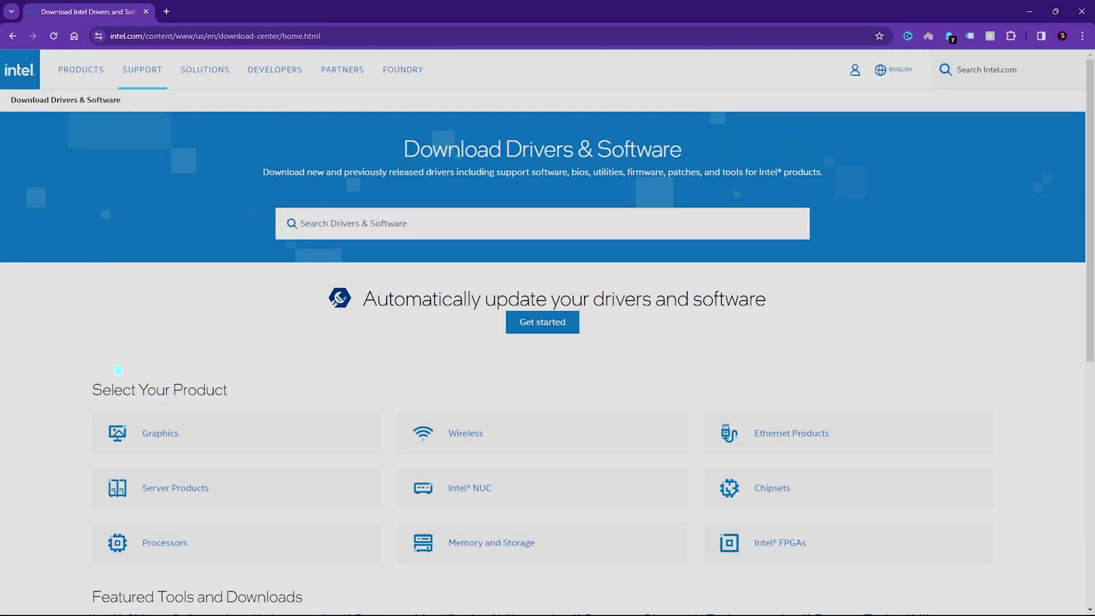
click(533, 330)
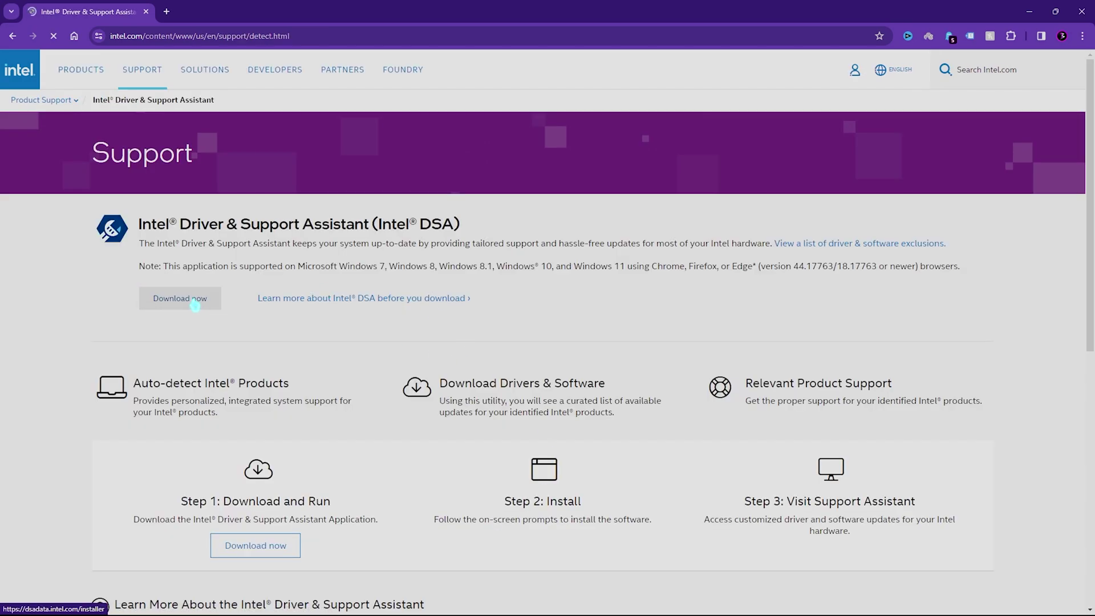
drag(184, 224, 369, 223)
click(355, 278)
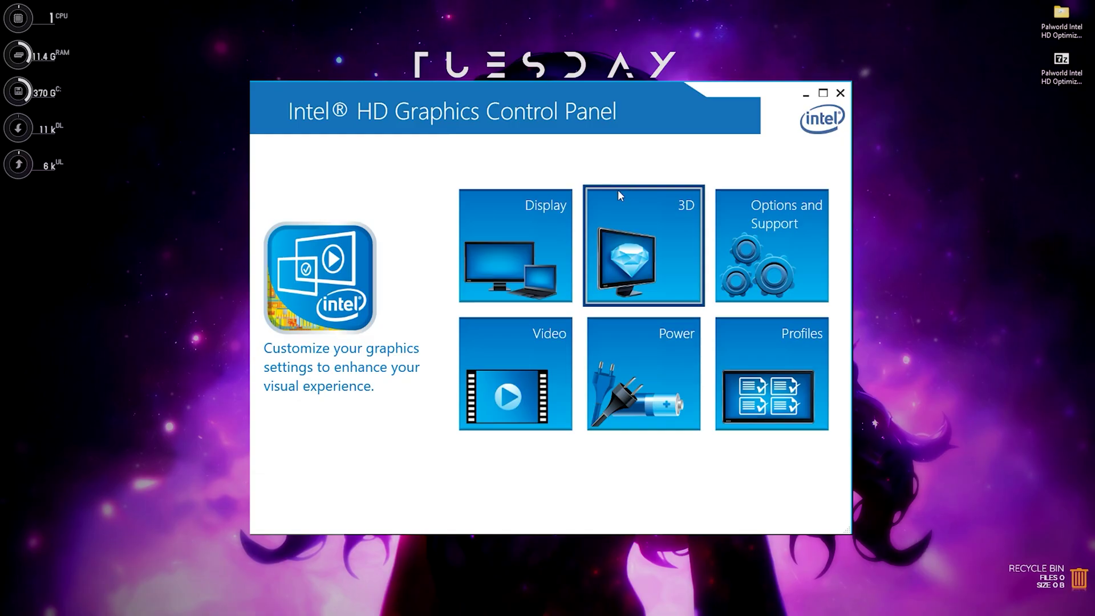
Keep the display at 1366 x 768 resolution and a 60p Hz refresh rate.
click(530, 231)
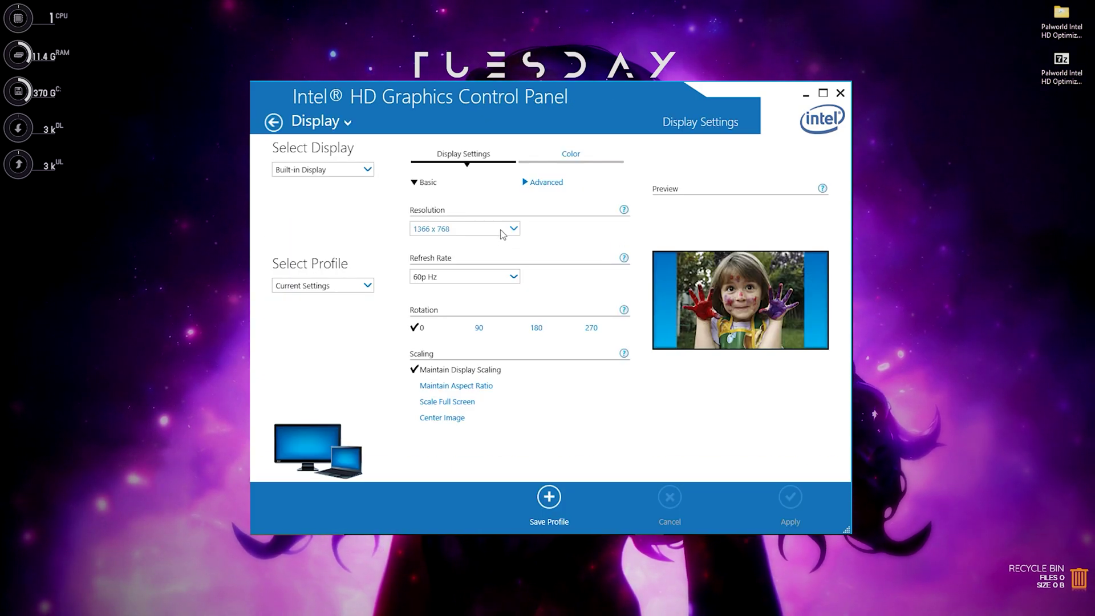
click(505, 230)
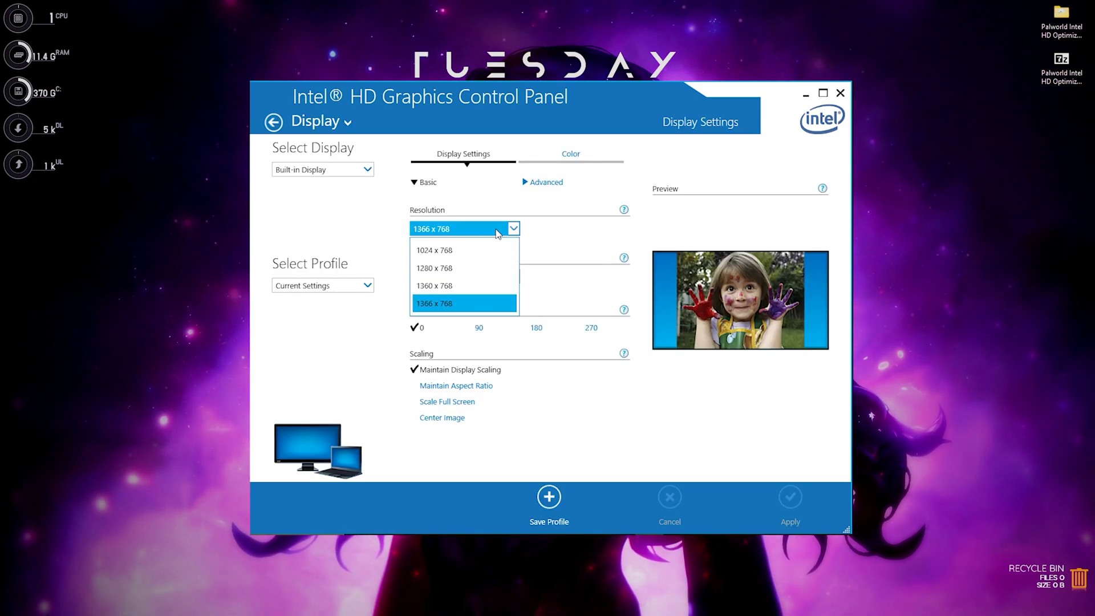
click(446, 305)
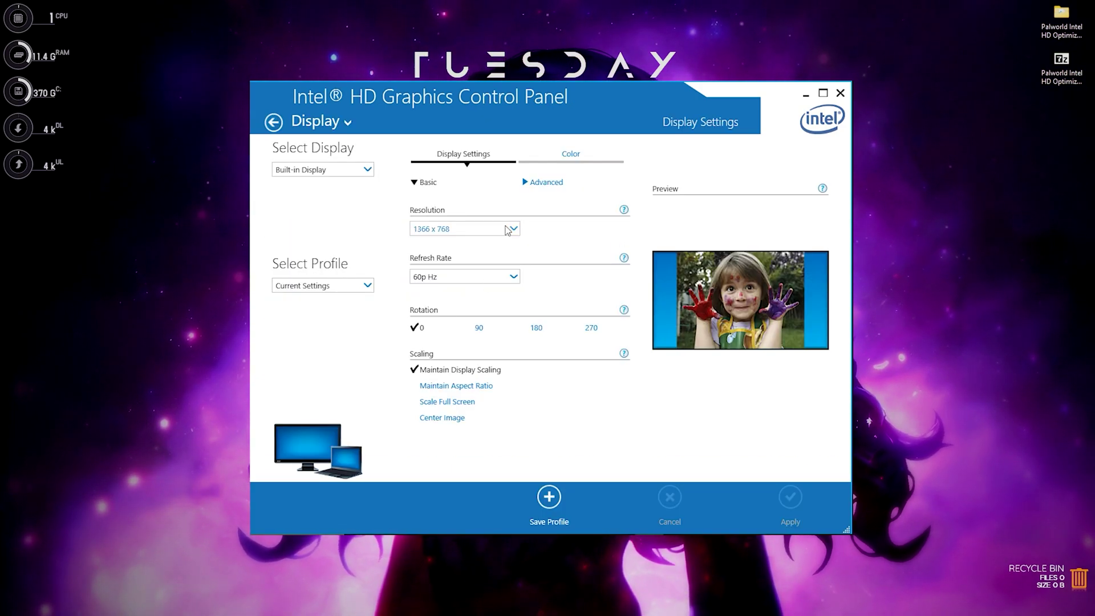
click(506, 278)
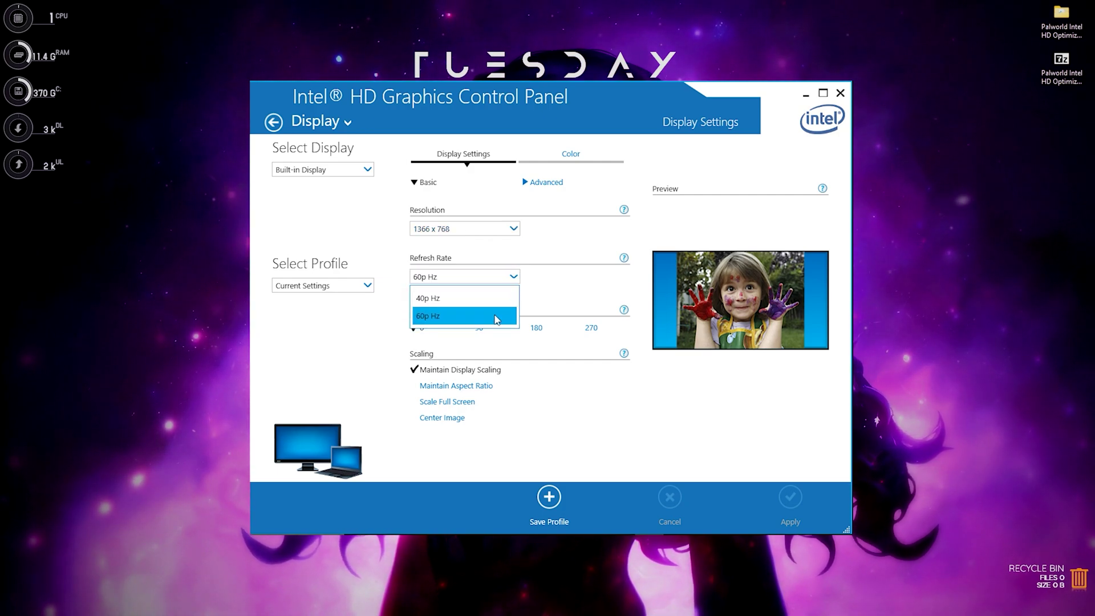
click(450, 317)
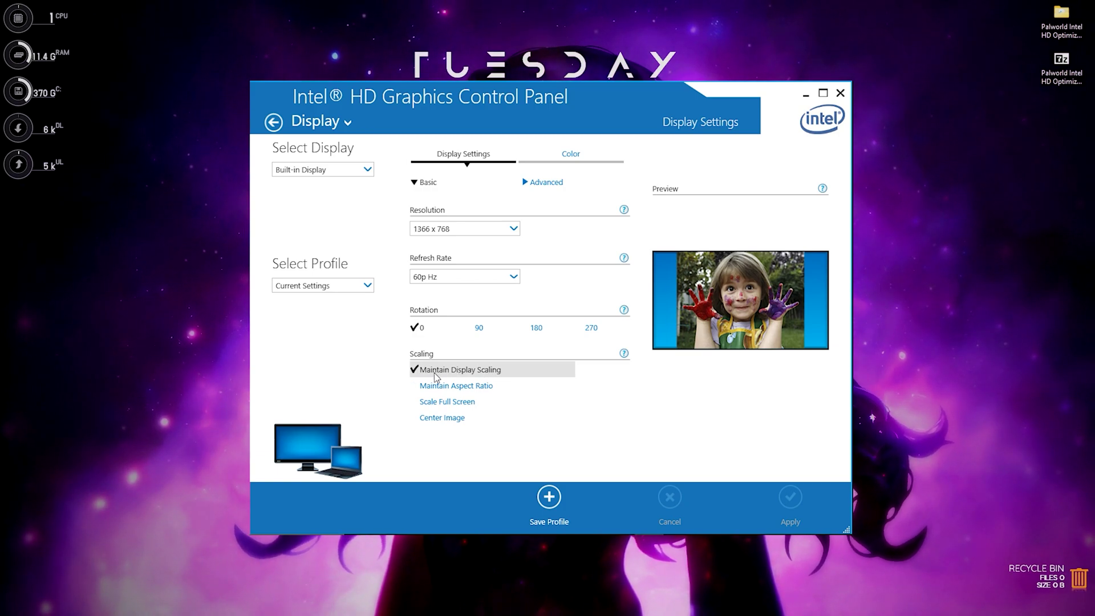
Raise advanced colour saturation from 0 to 40 and keep the applied change.
click(581, 159)
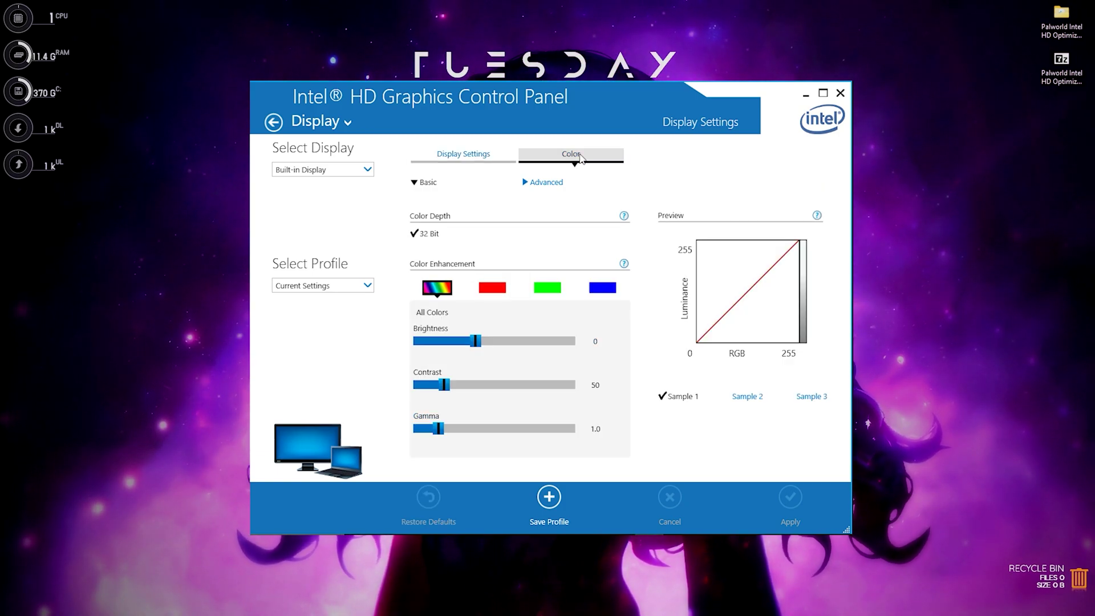
click(552, 184)
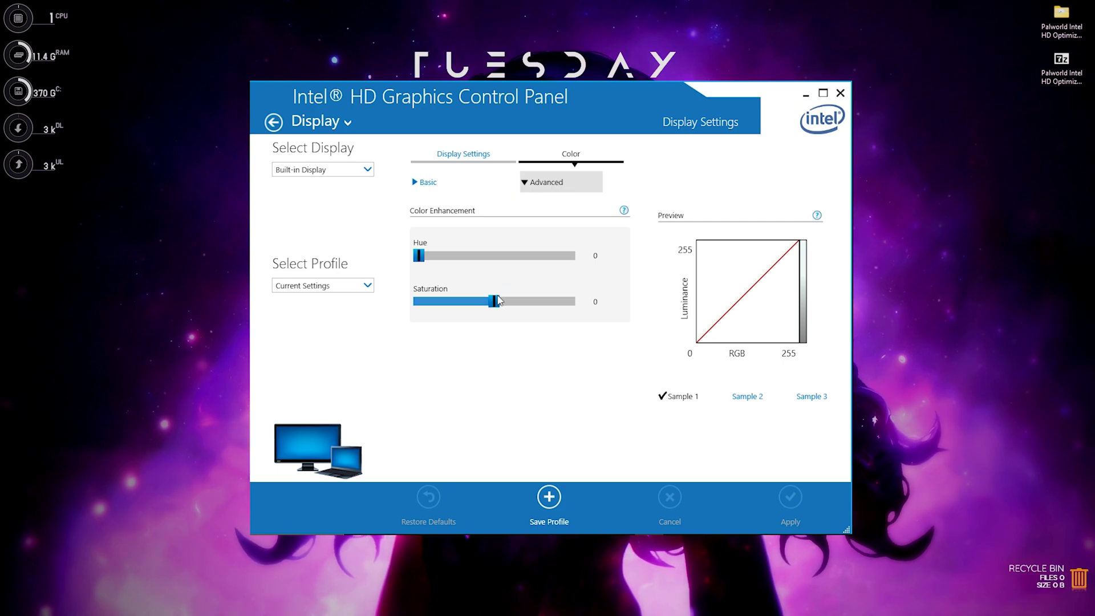
drag(497, 302, 530, 307)
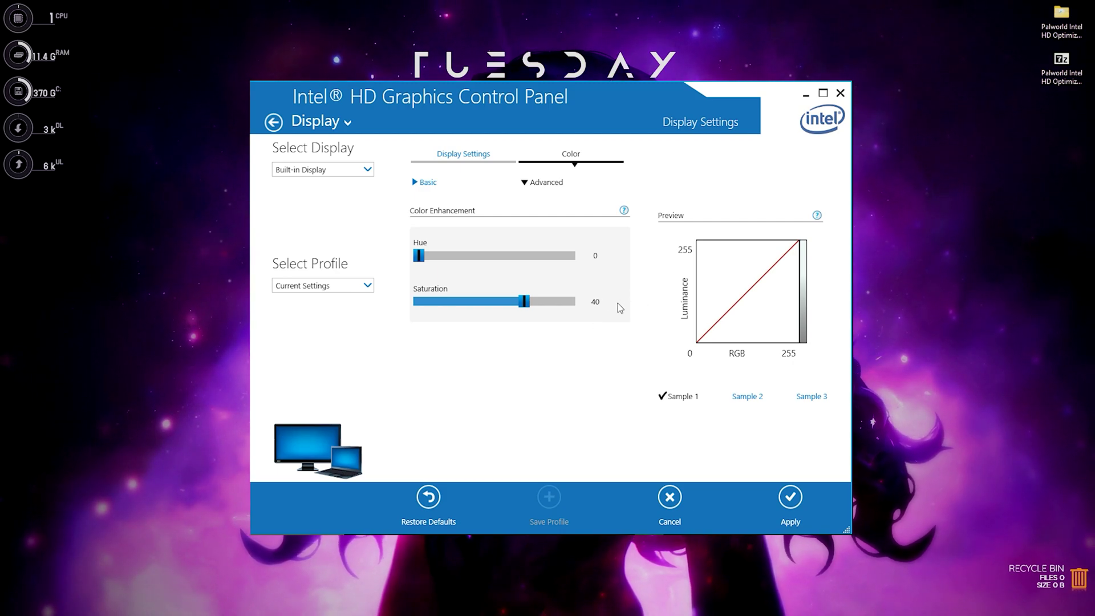
click(791, 496)
click(516, 315)
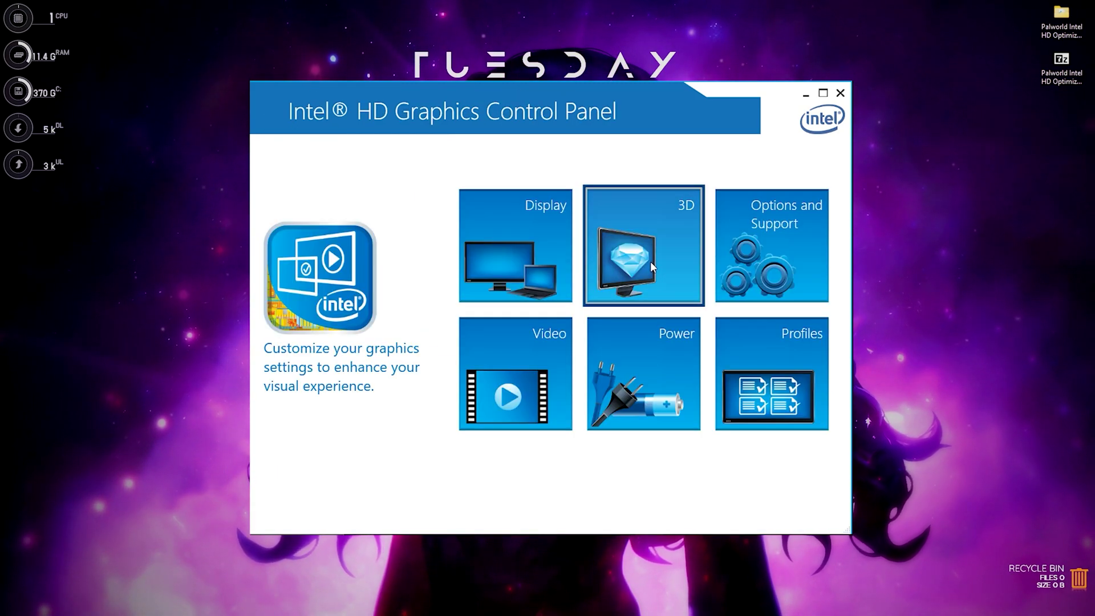
click(651, 261)
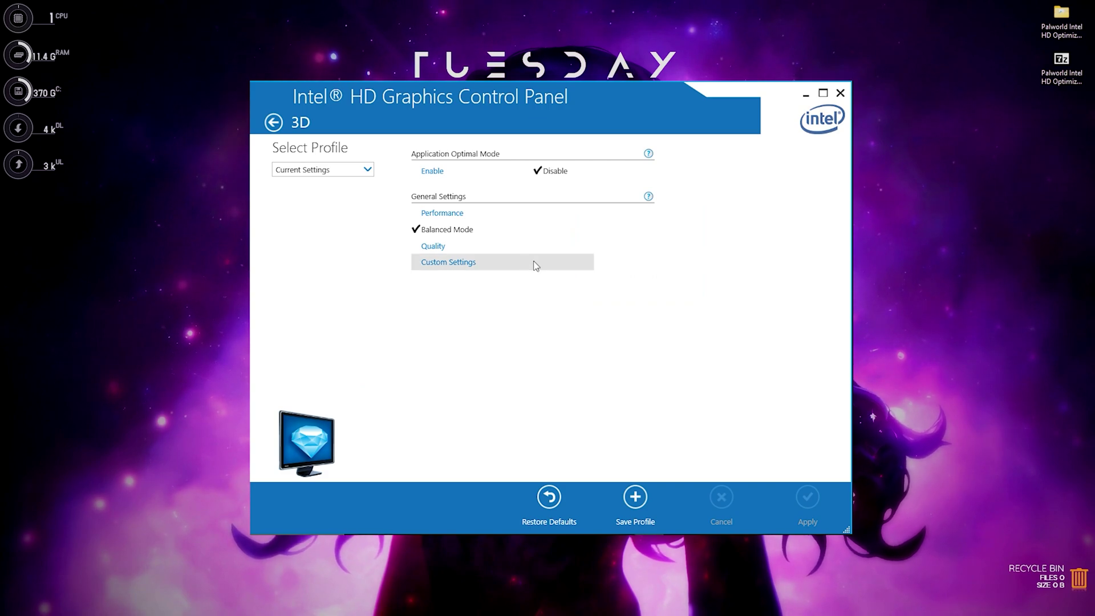
Enable Application Optimal Mode, set general 3D settings to Performance, and apply.
click(431, 172)
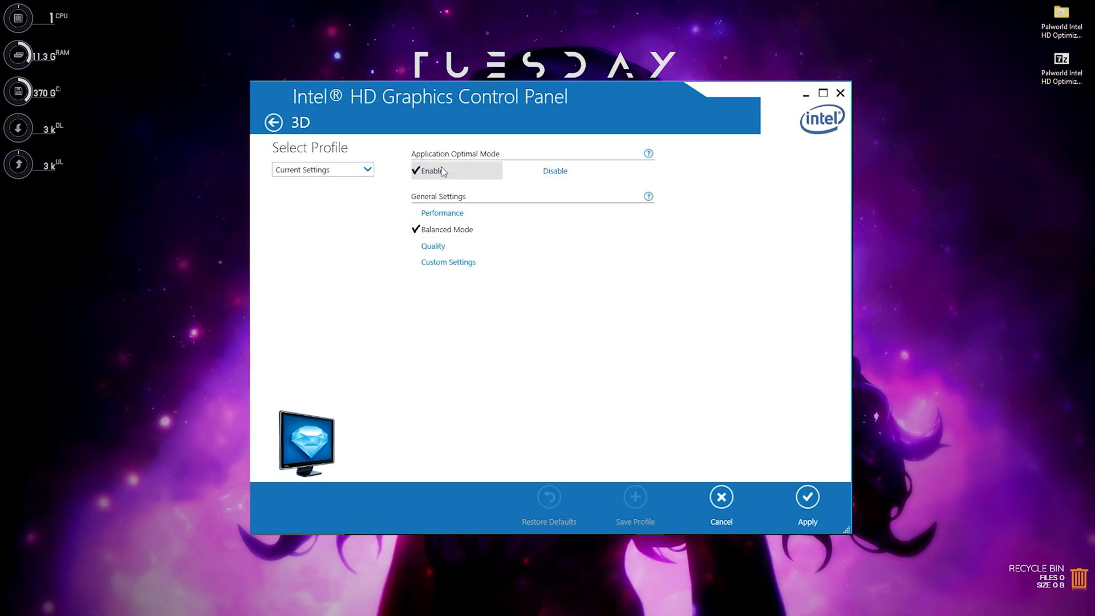
click(427, 213)
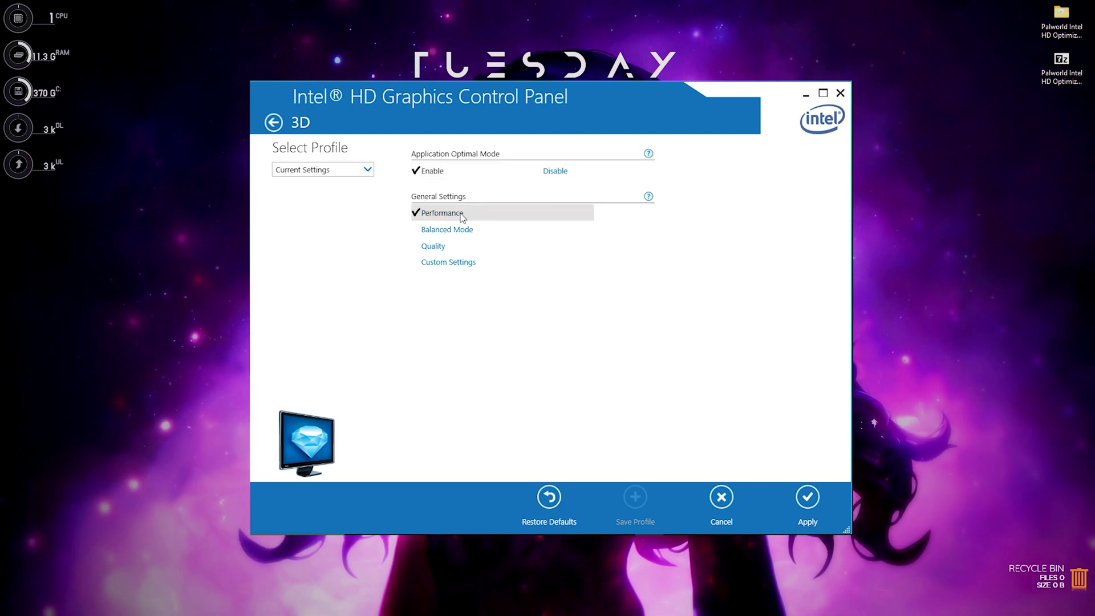
click(807, 498)
click(520, 316)
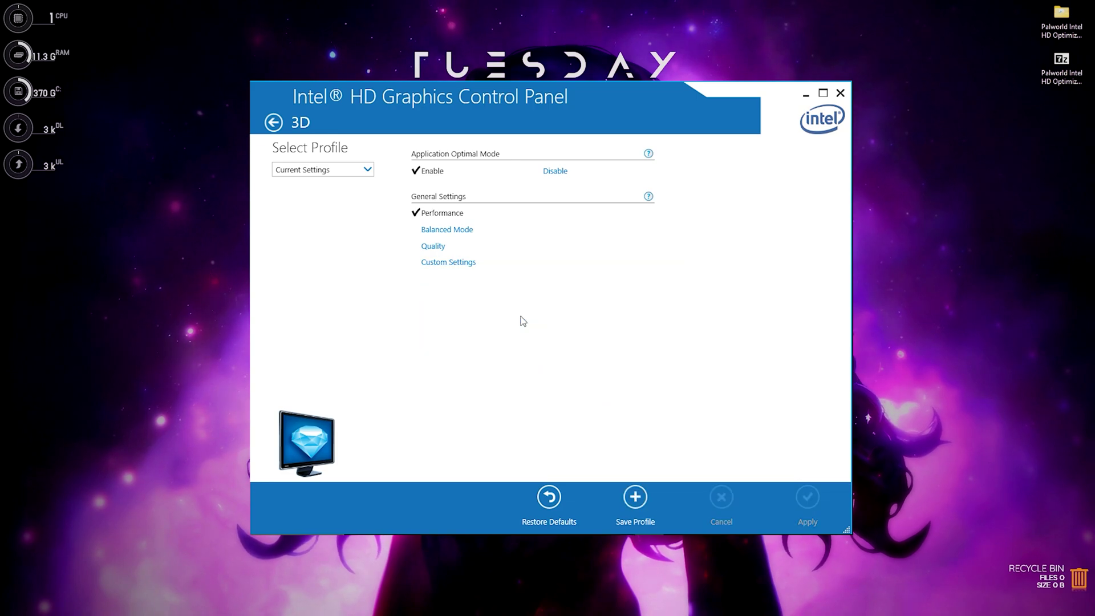
click(788, 343)
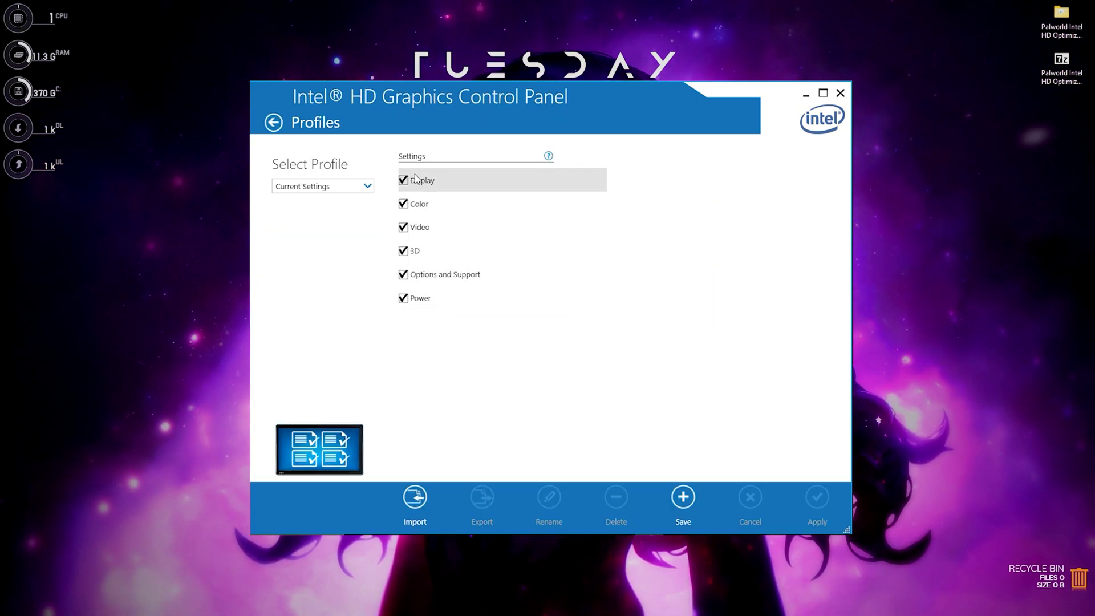
Use the Maximum Performance graphics power plan plugged in and on battery, applied.
click(272, 122)
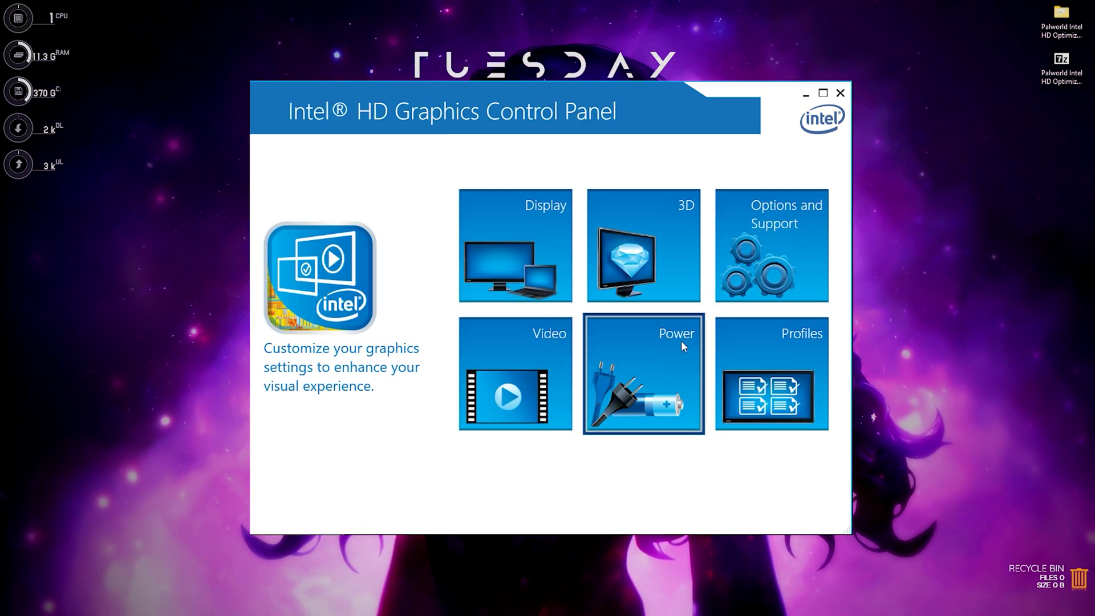
click(659, 342)
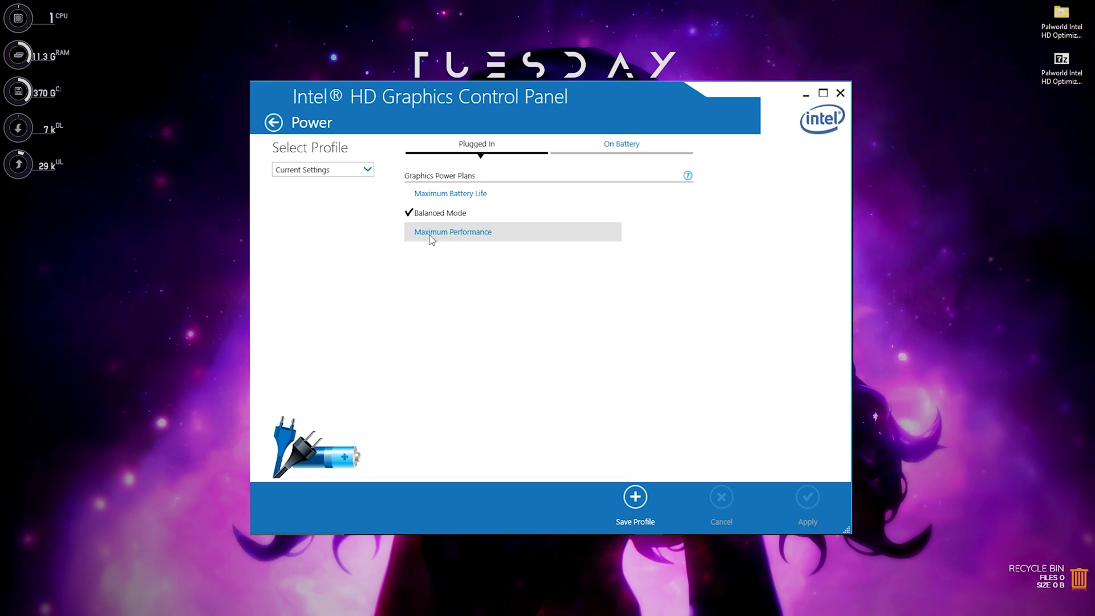
click(466, 236)
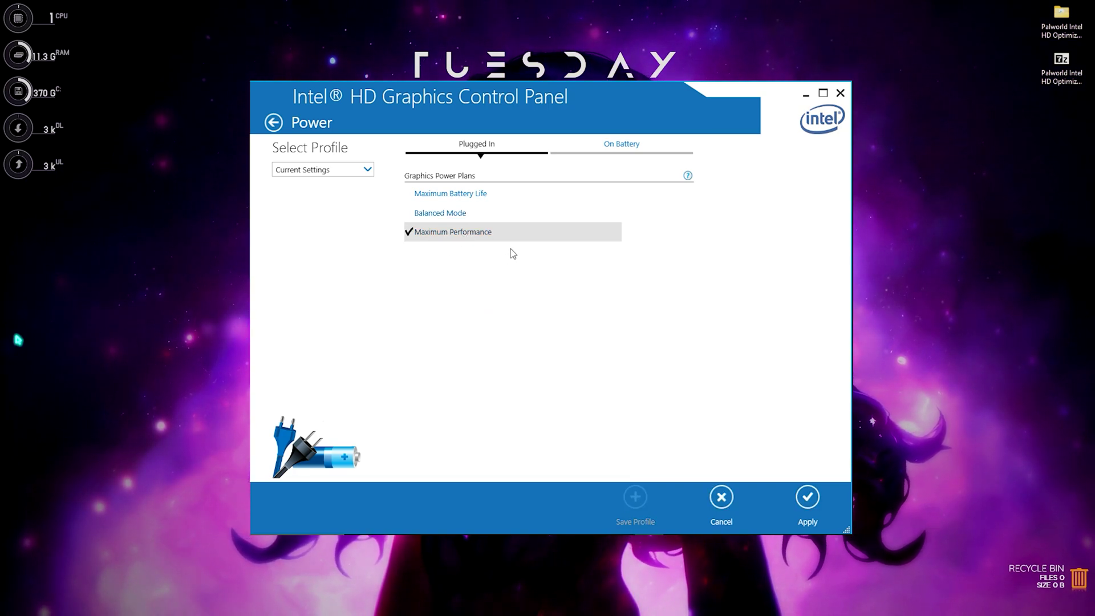
click(607, 150)
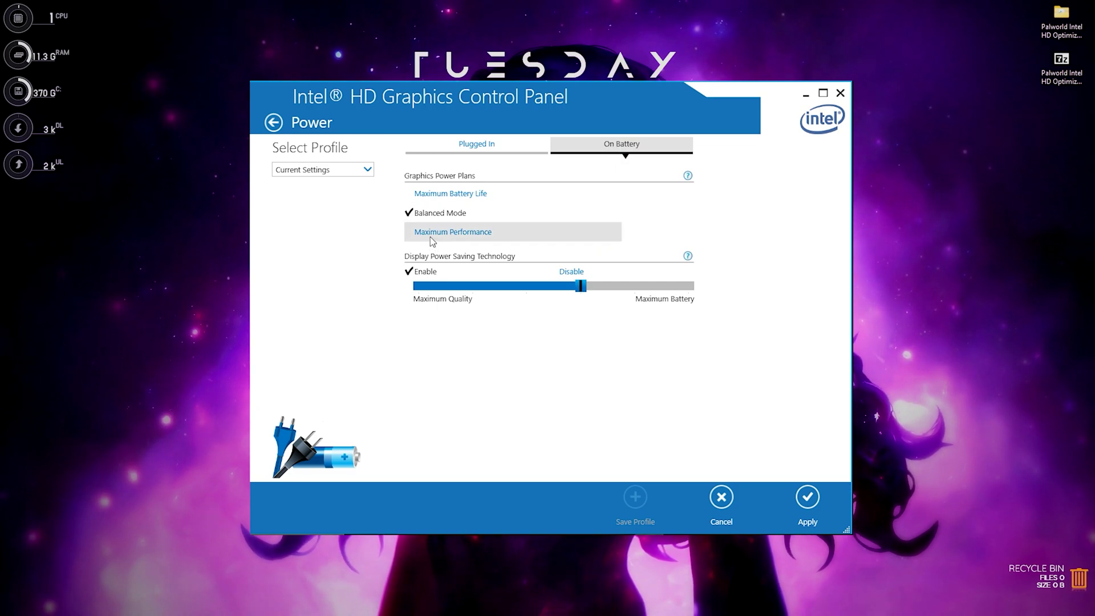
click(434, 234)
click(804, 498)
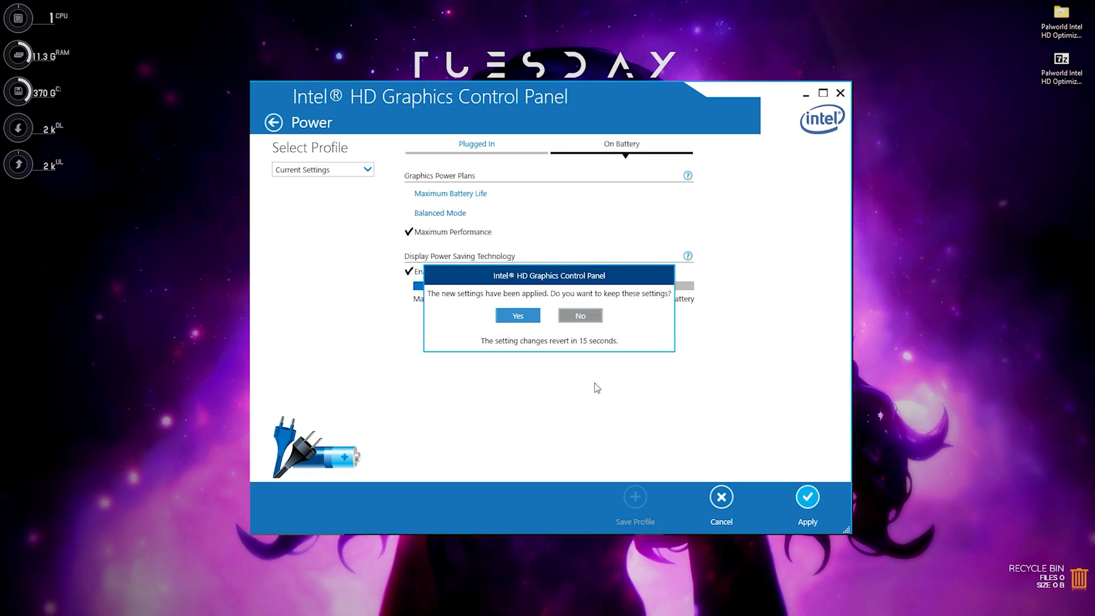
click(513, 313)
key(BackSpace)
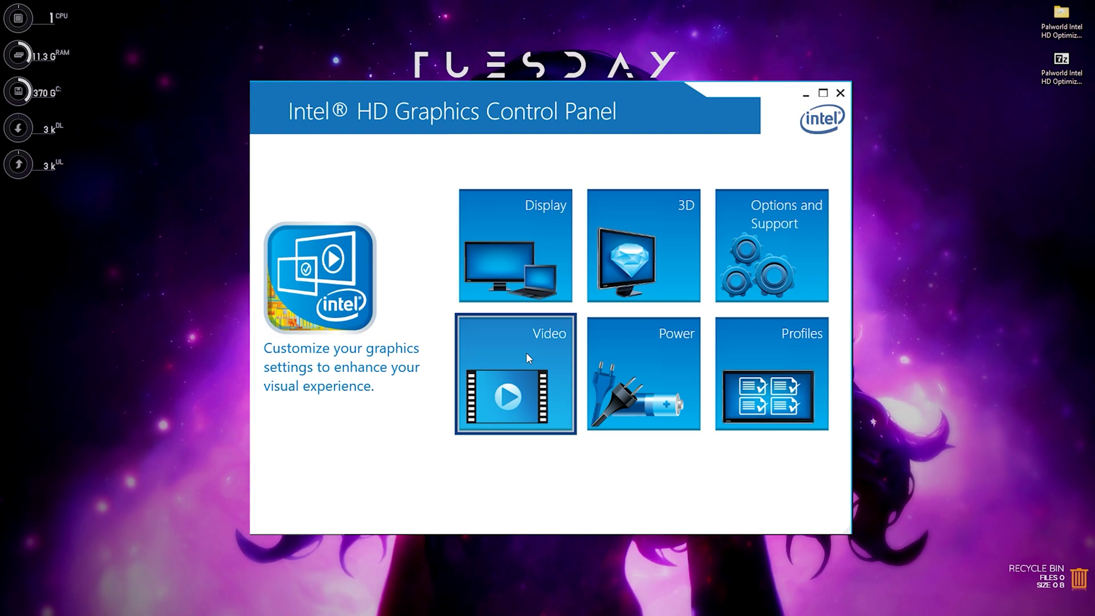
Set video Standard Color Correction to Application Settings and apply it.
click(526, 352)
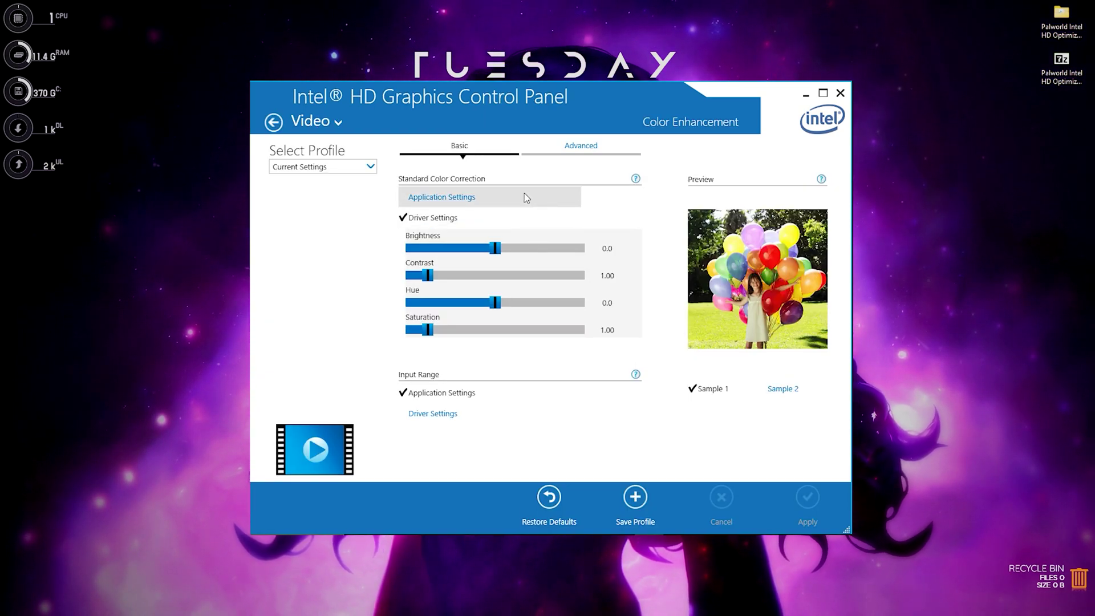
click(443, 205)
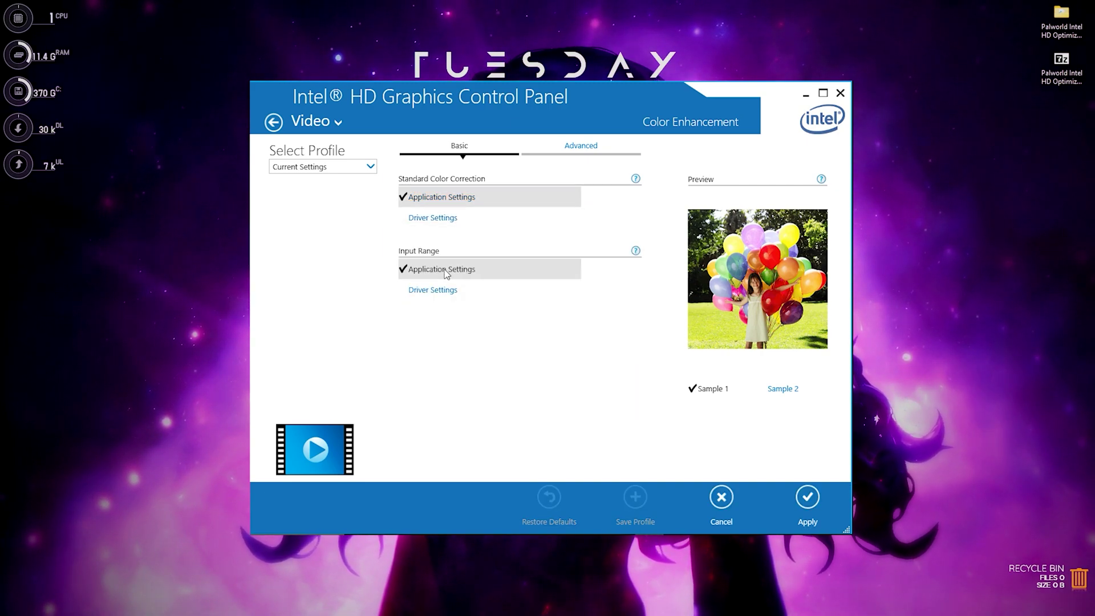
click(812, 500)
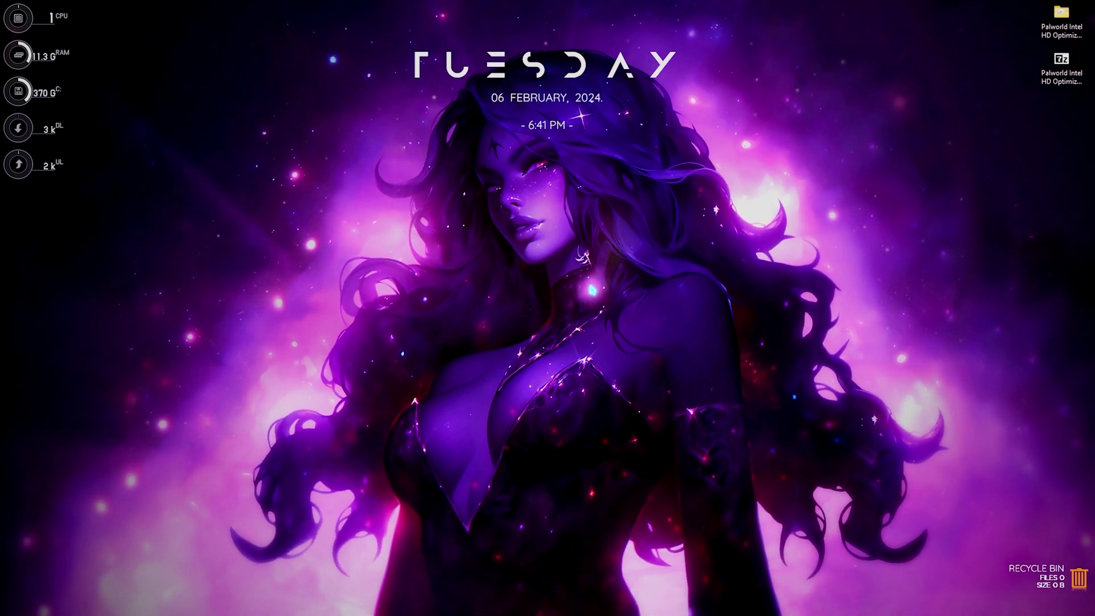
Open the AppData\Local folder using the Run prompt with 'appdata'.
key(super+r)
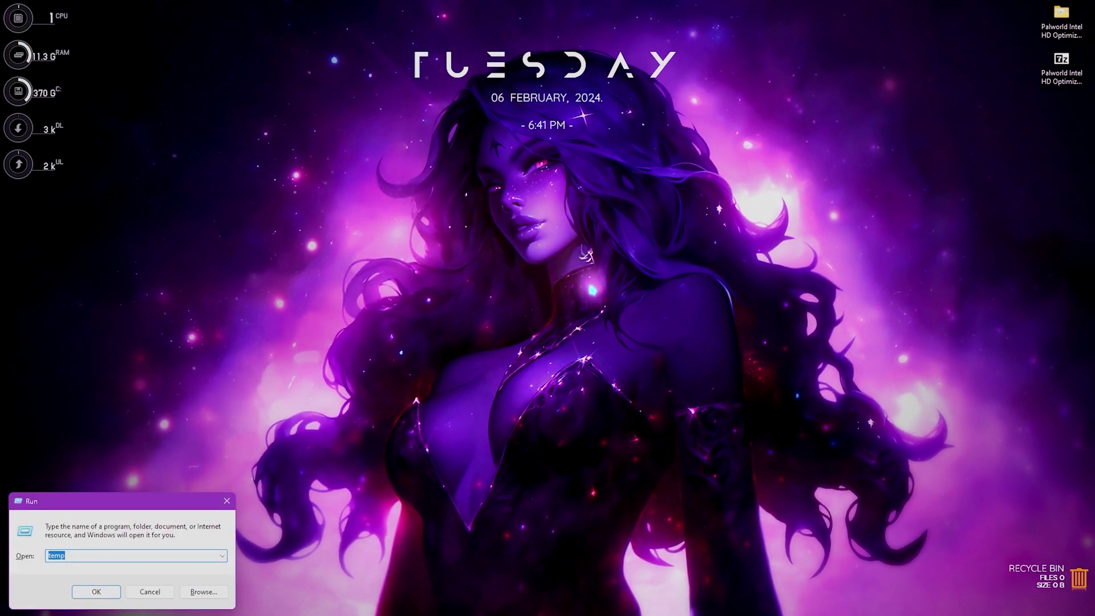
text(appdata)
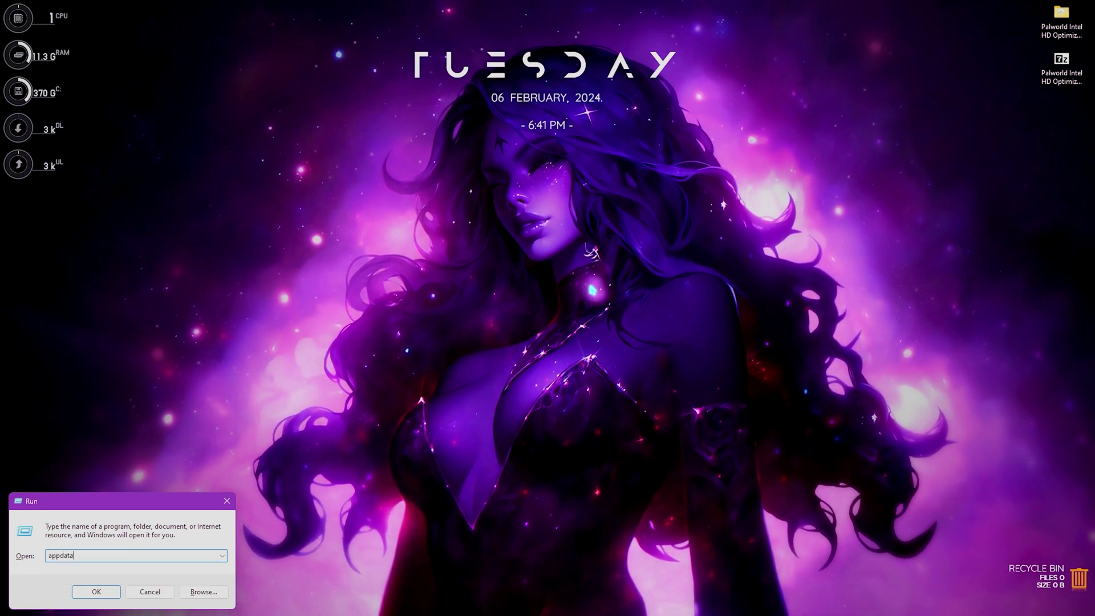
key(Return)
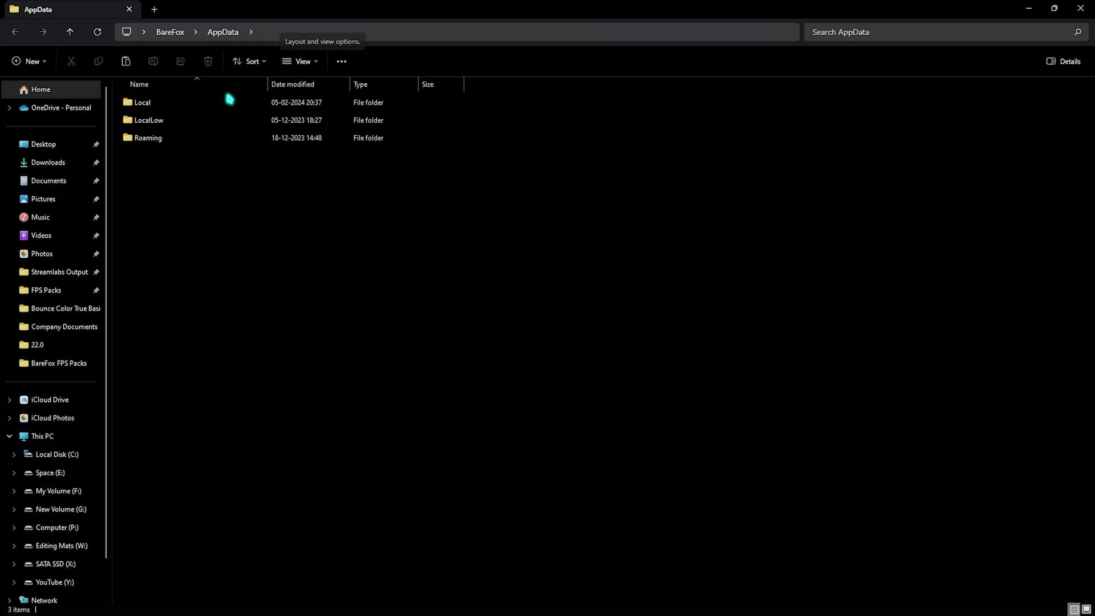
double_click(191, 101)
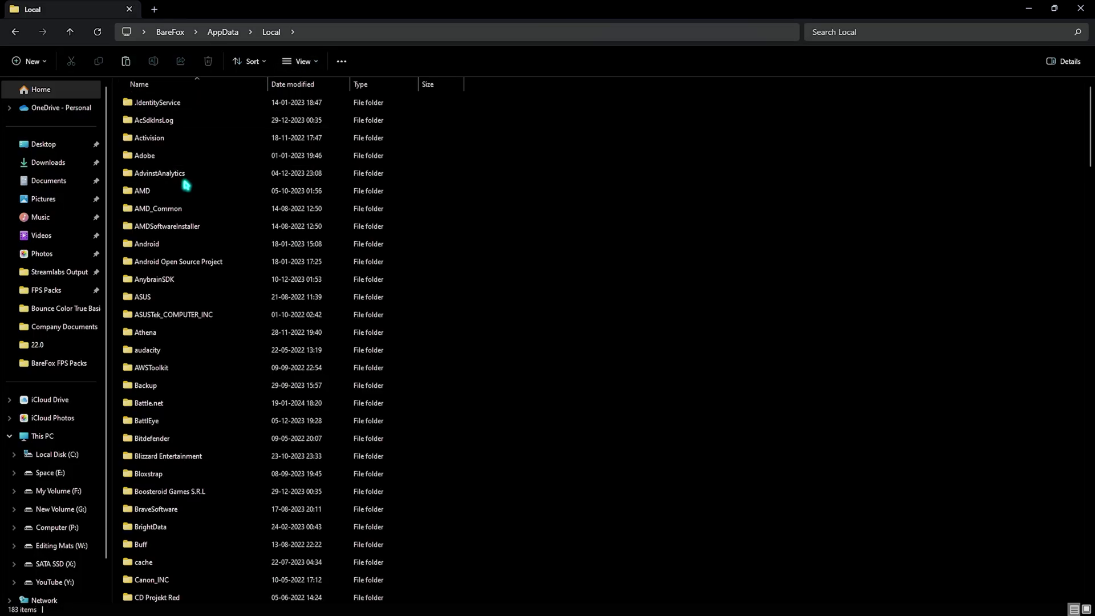
Navigate to Pal\Saved\Config\Windows and bring up GameUserSettings.ini's context menu.
scroll(222, 154, down, 20)
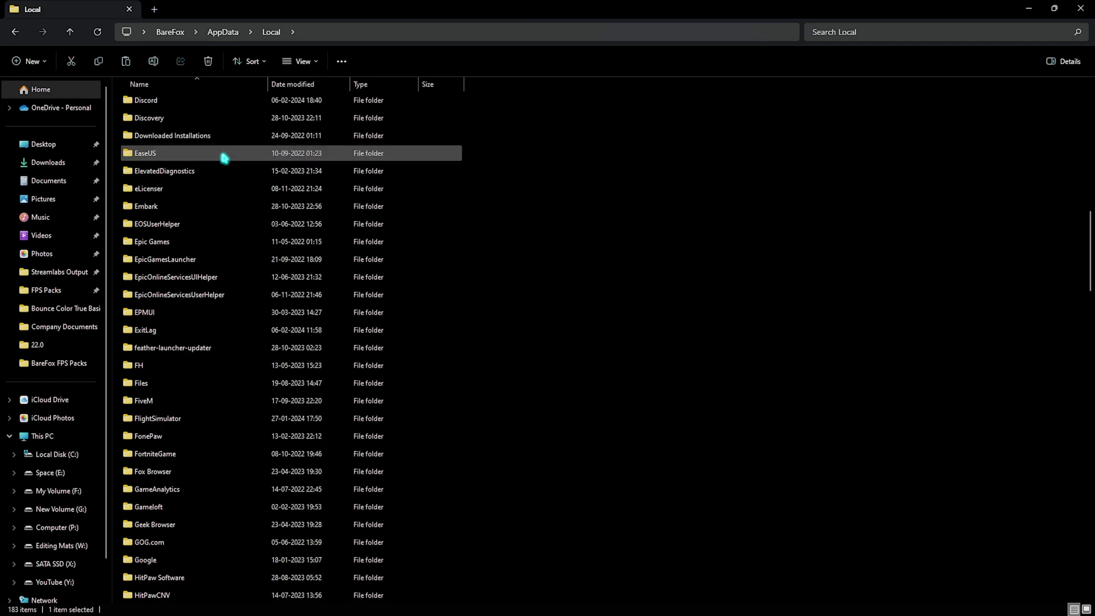
text(pal)
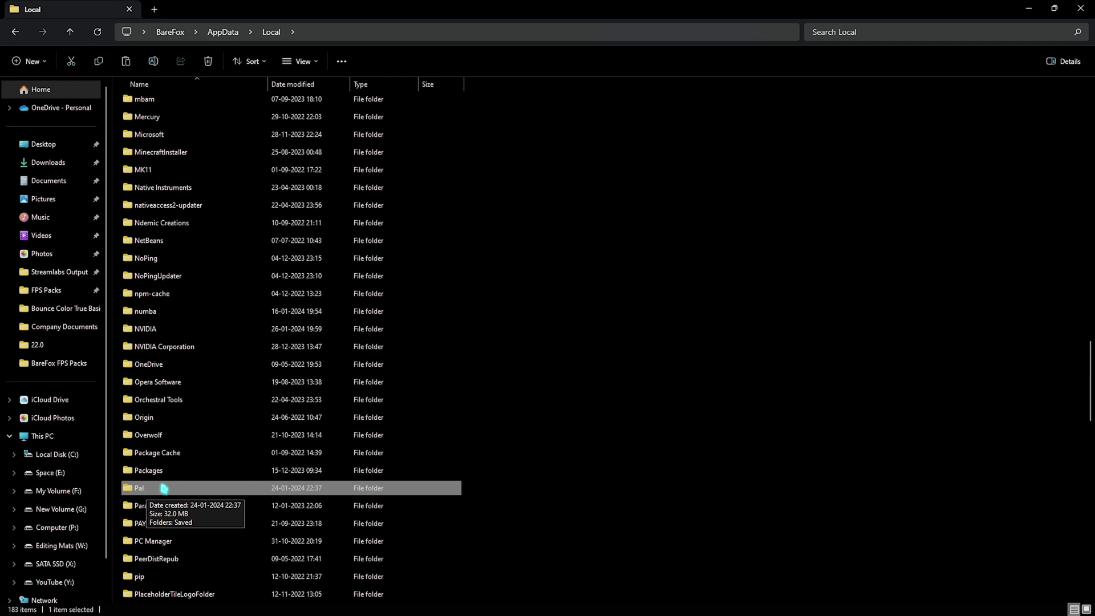
double_click(157, 491)
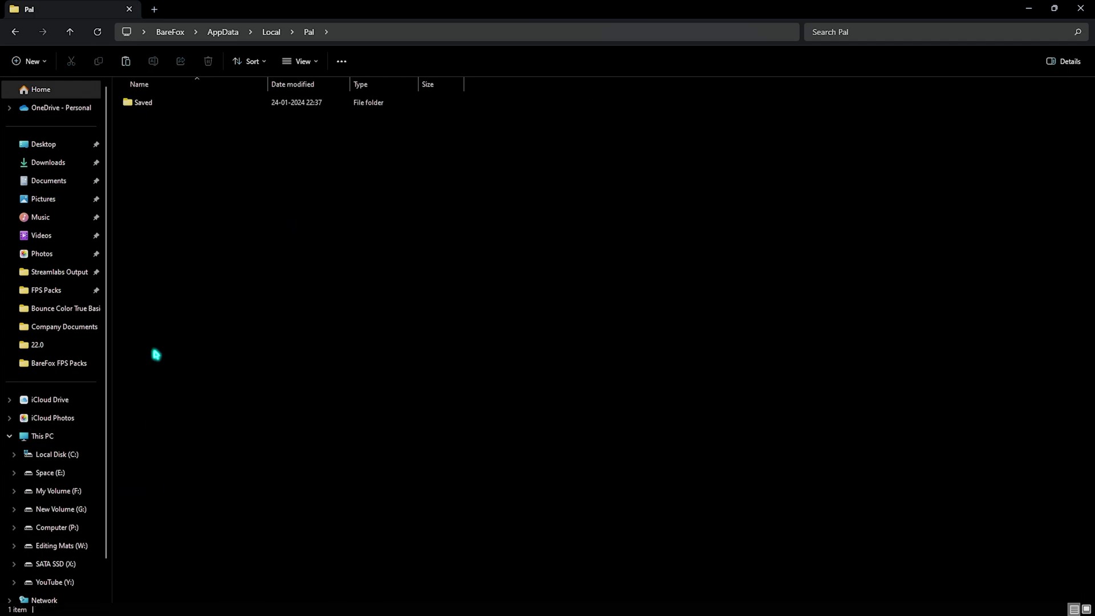
double_click(159, 106)
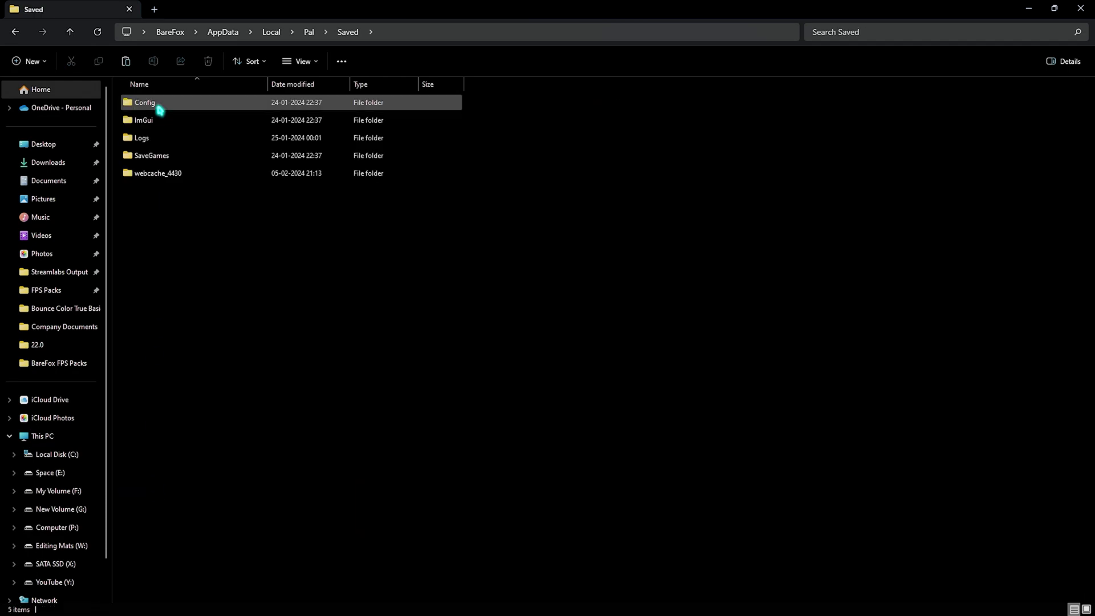
double_click(152, 103)
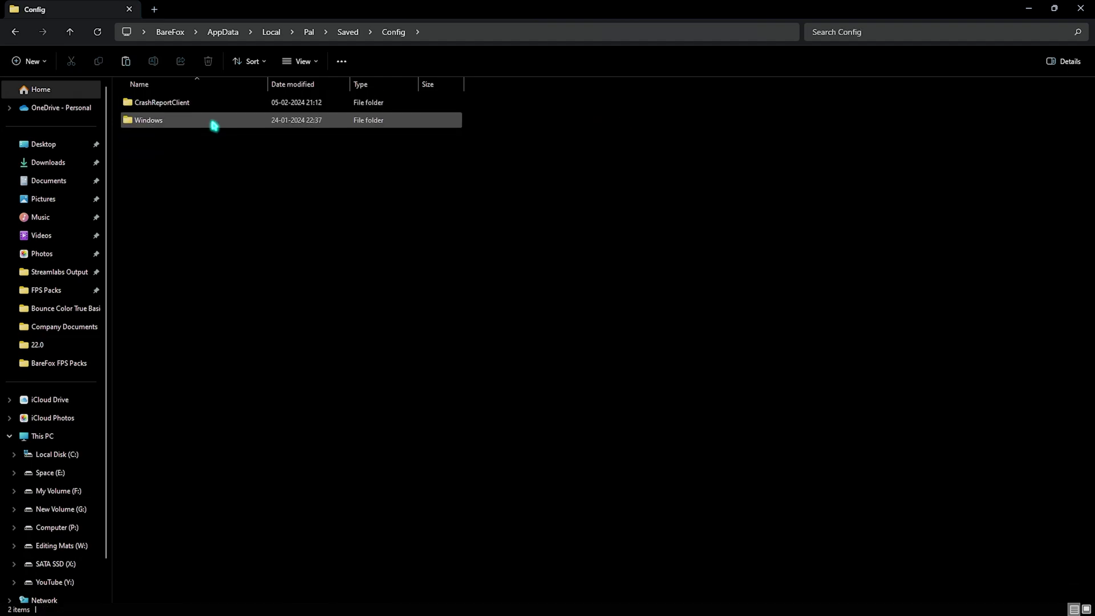
double_click(162, 122)
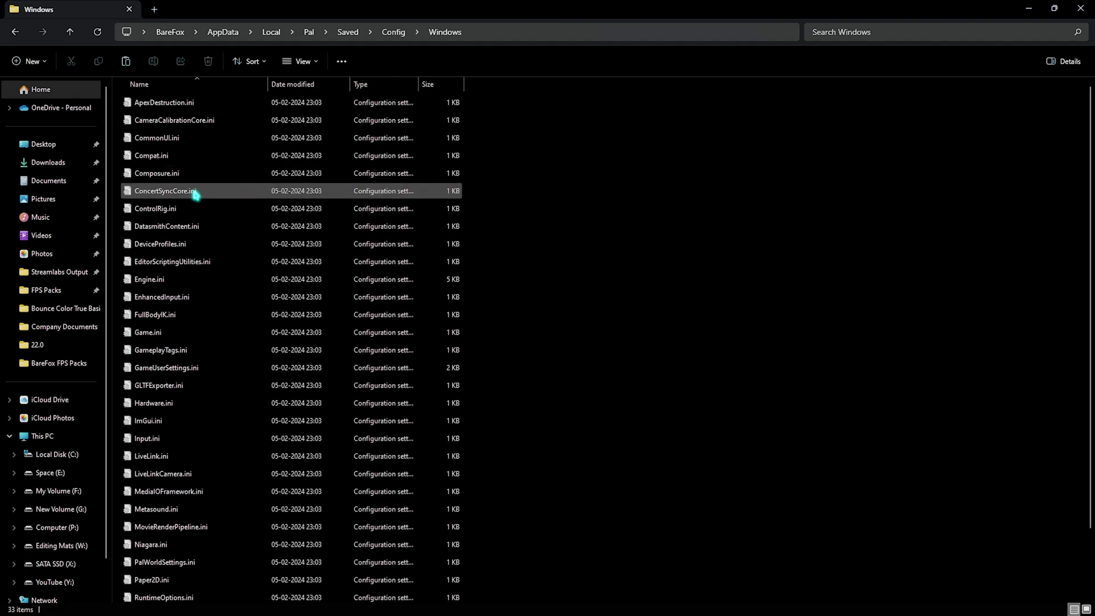
right_click(173, 371)
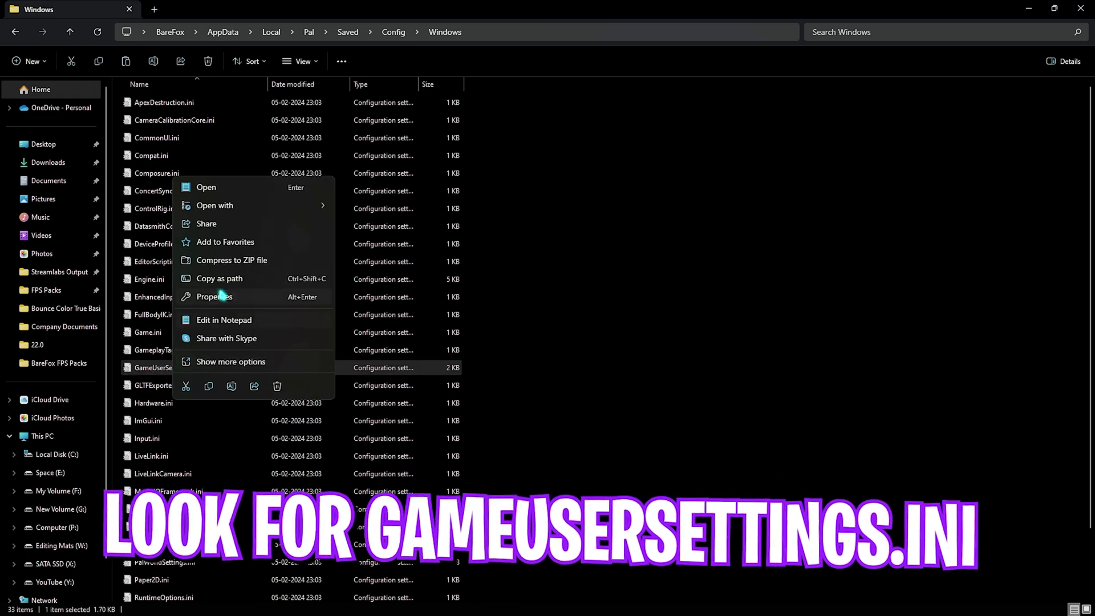
right_click(152, 367)
Open GameUserSettings.ini in Notepad; set ResolutionQuality 85, ViewDistance and Shading quality 1.
mouse_move(188, 206)
click(332, 207)
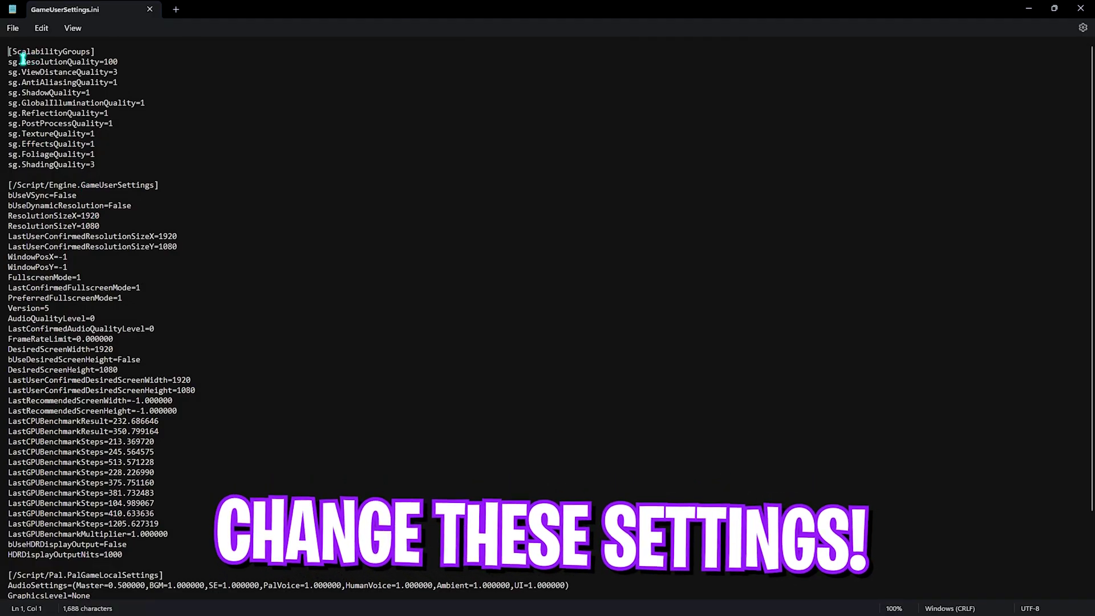
drag(22, 62, 96, 61)
double_click(114, 62)
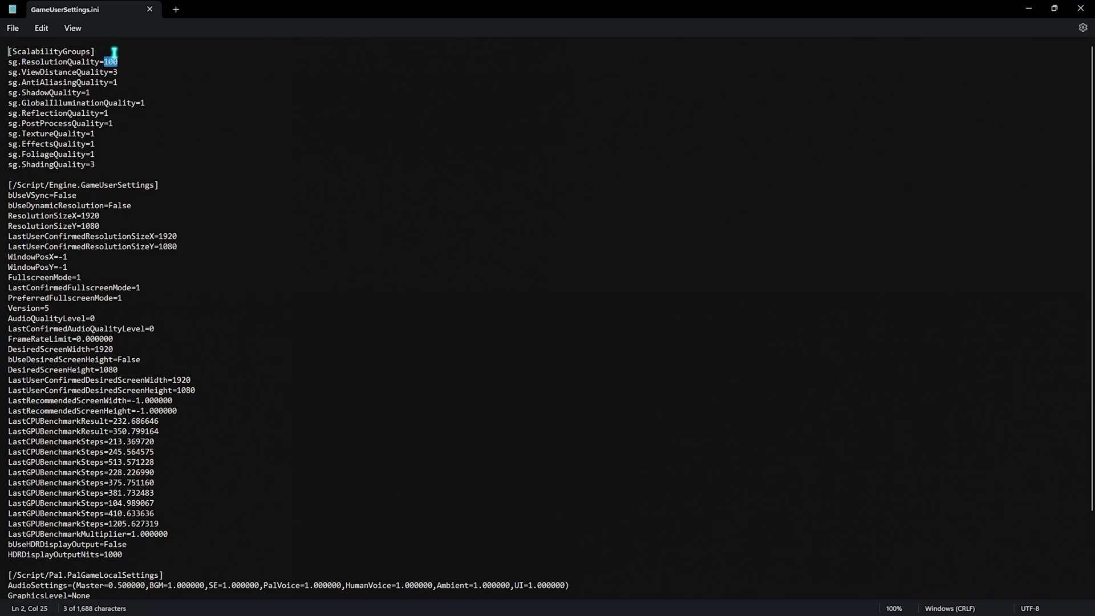
text(85)
click(120, 72)
click(95, 163)
double_click(34, 195)
click(61, 197)
double_click(64, 196)
drag(17, 207, 102, 206)
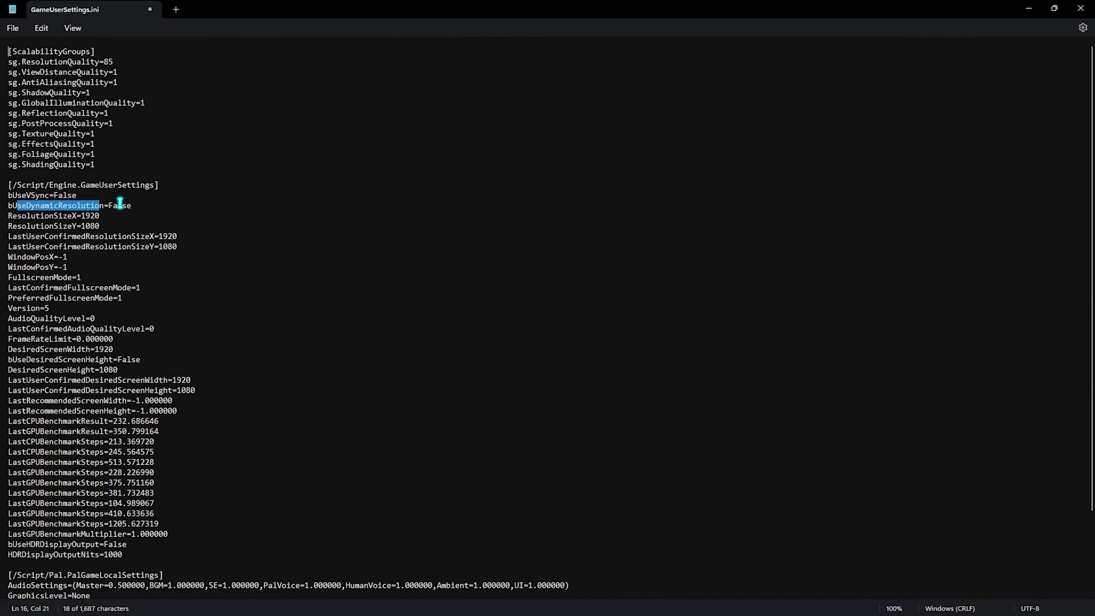
Set FrameRateLimit to 237 and change DefaultGraphicsLevel from High to Normal.
click(81, 339)
scroll(40, 289, down, 1)
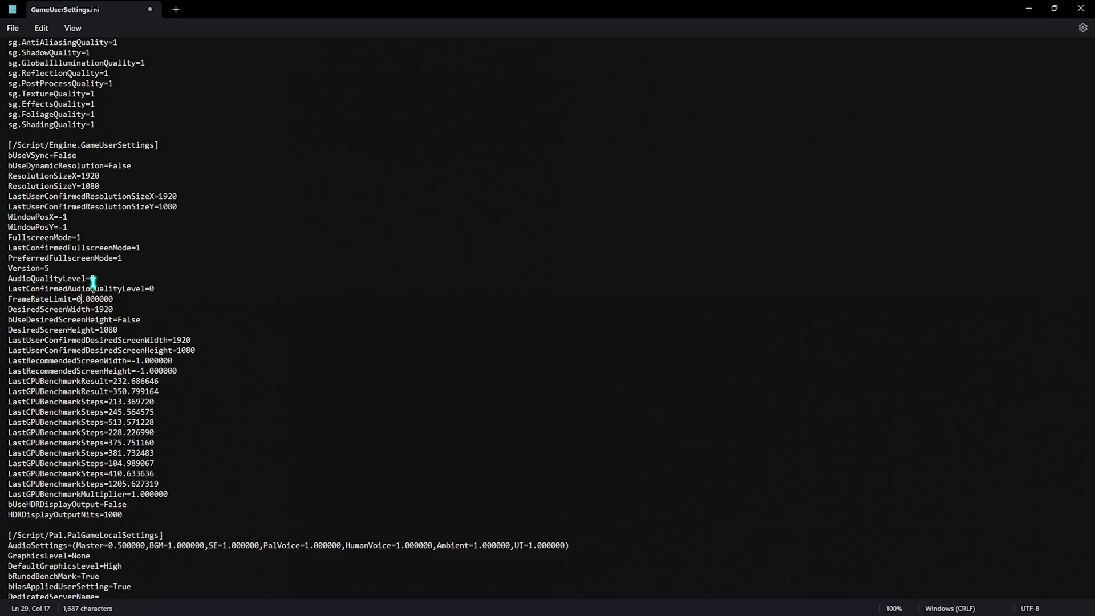
key(BackSpace)
scroll(65, 488, down, 2)
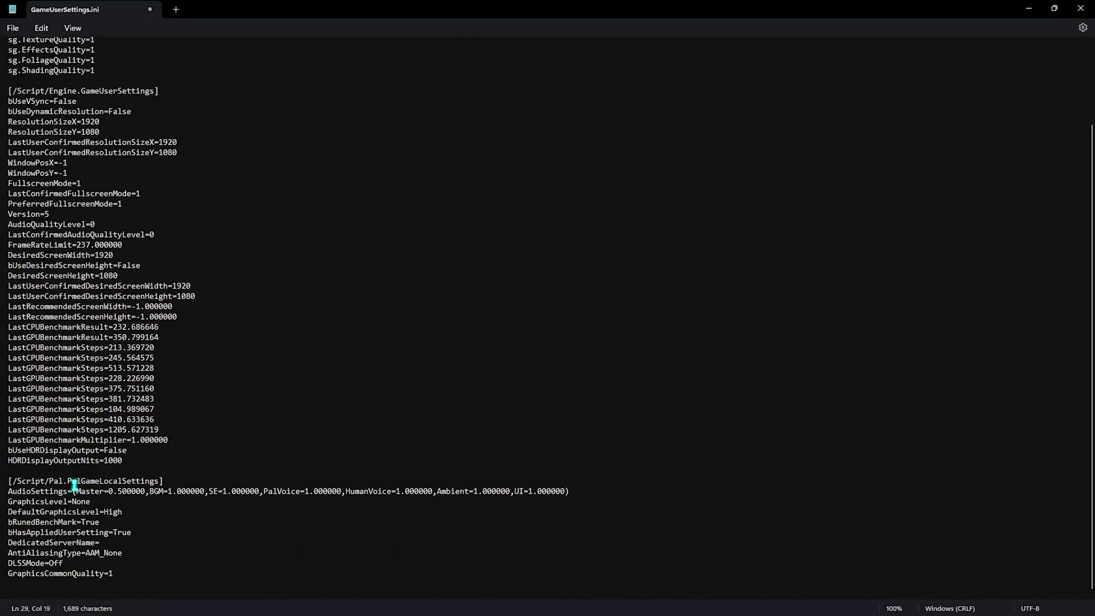
drag(74, 484, 153, 483)
click(179, 480)
double_click(112, 513)
text(Nrormal)
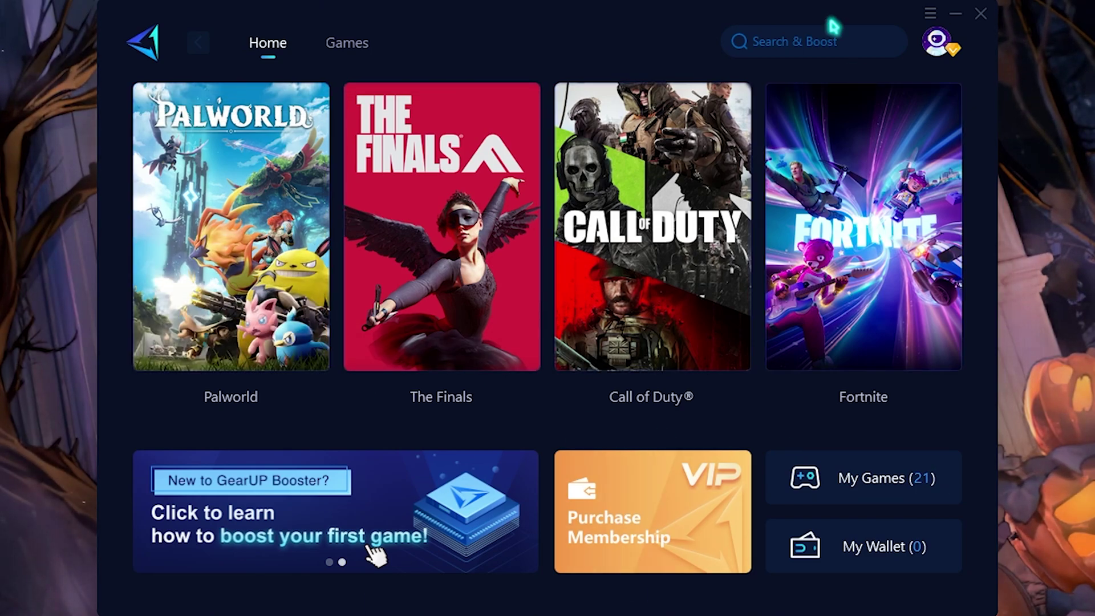
Search 'Pal' in GearUP Booster, select Palworld and start boosting it.
click(815, 42)
text(Palw)
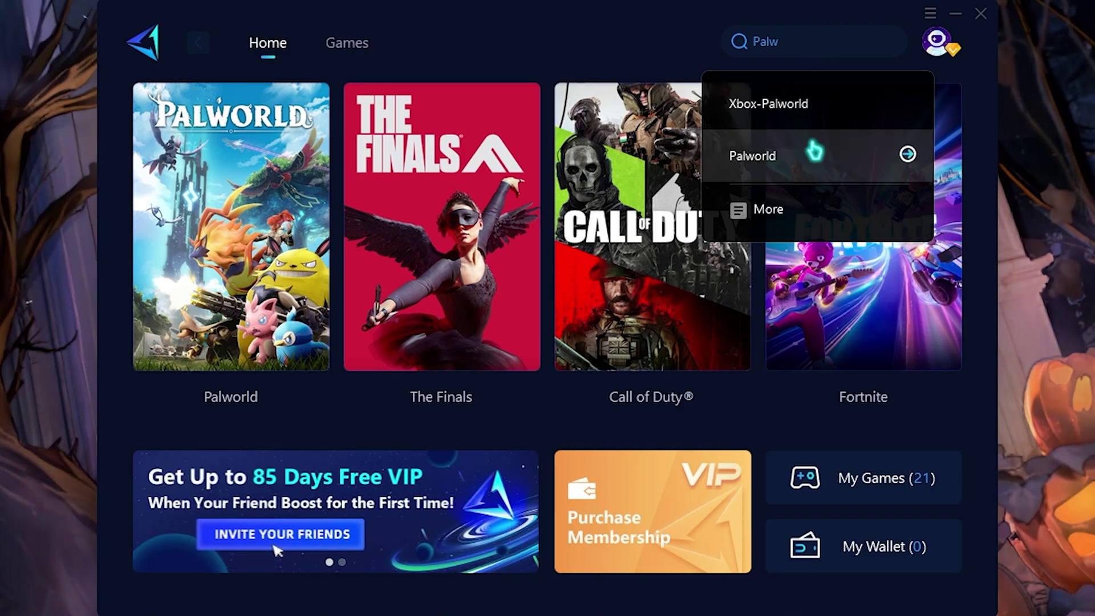
click(907, 154)
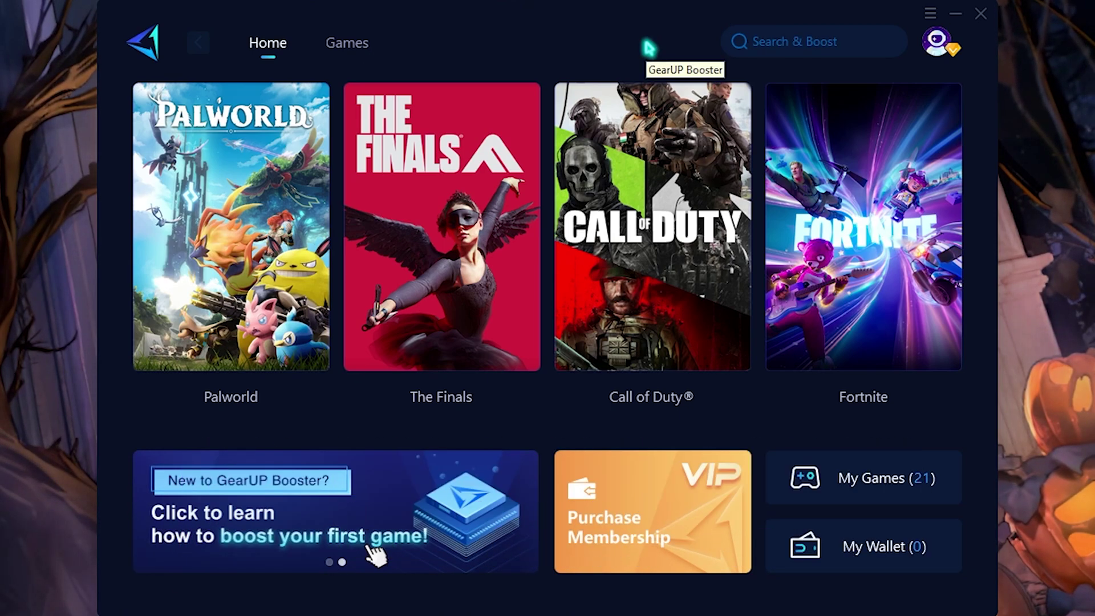
click(209, 231)
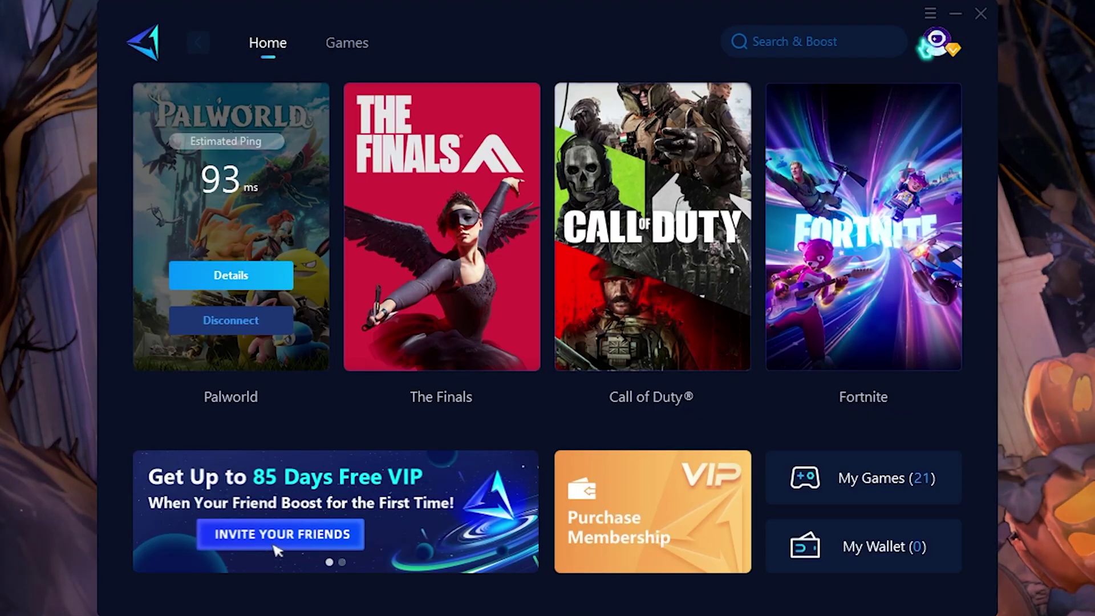
Review the booster's Optimization Settings, then open its beginner guide website.
mouse_move(936, 42)
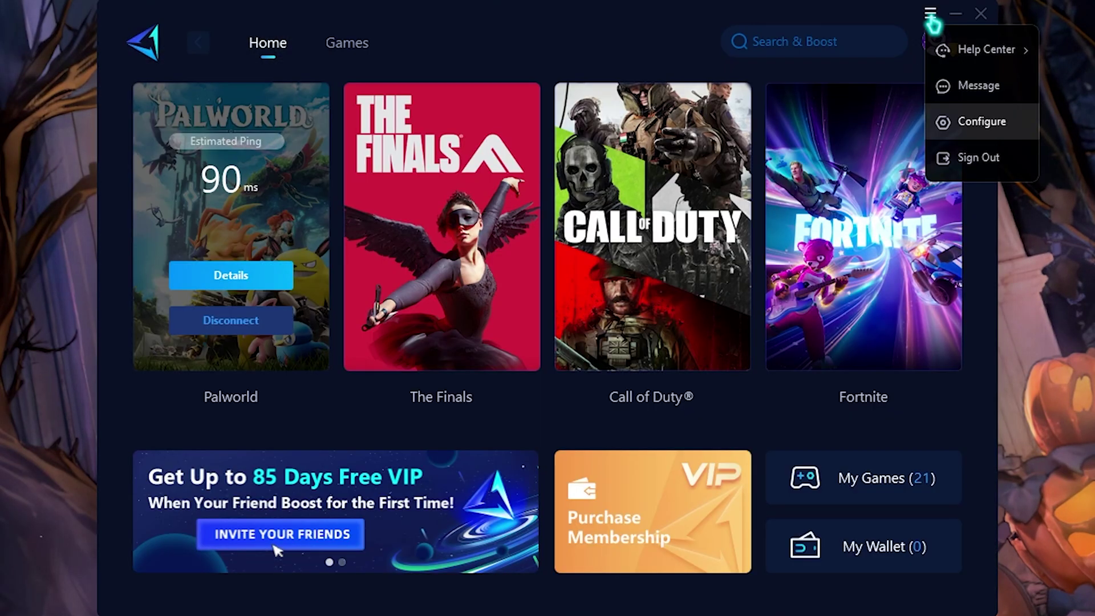
click(961, 127)
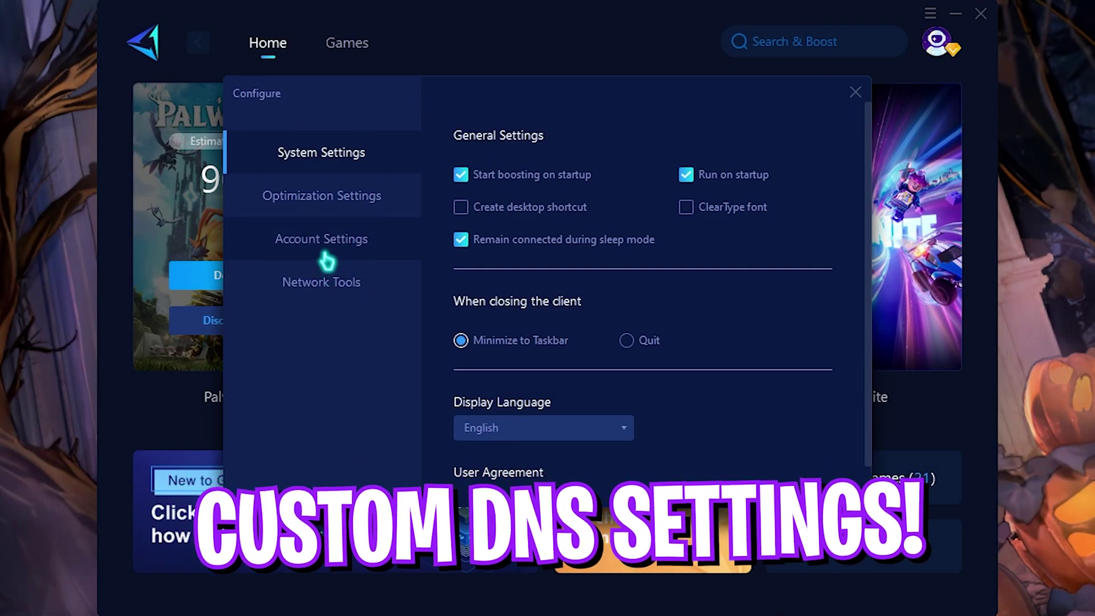
click(341, 215)
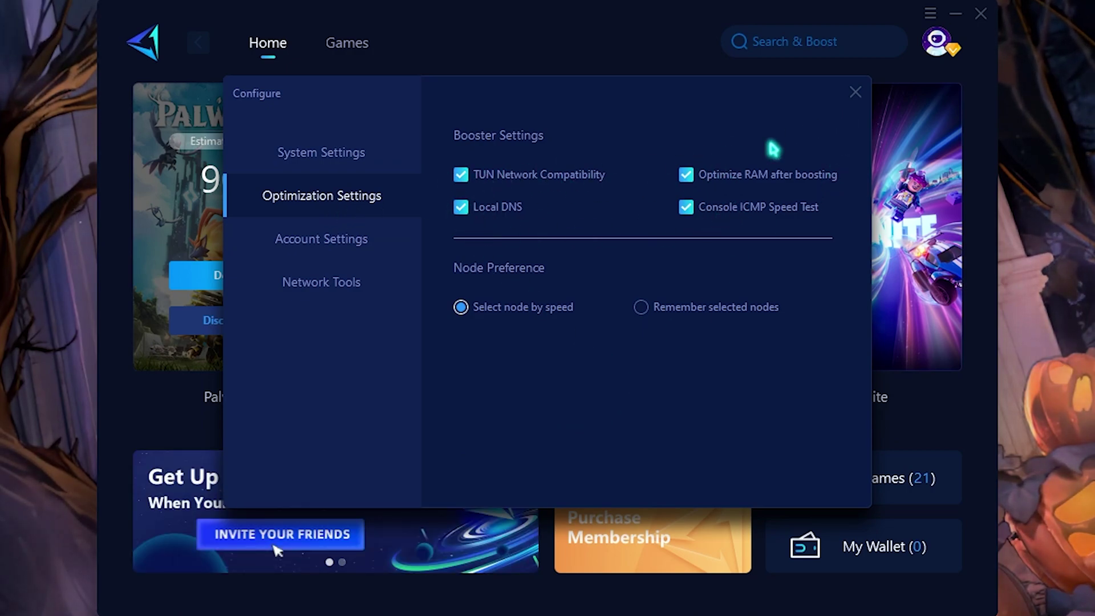
click(856, 92)
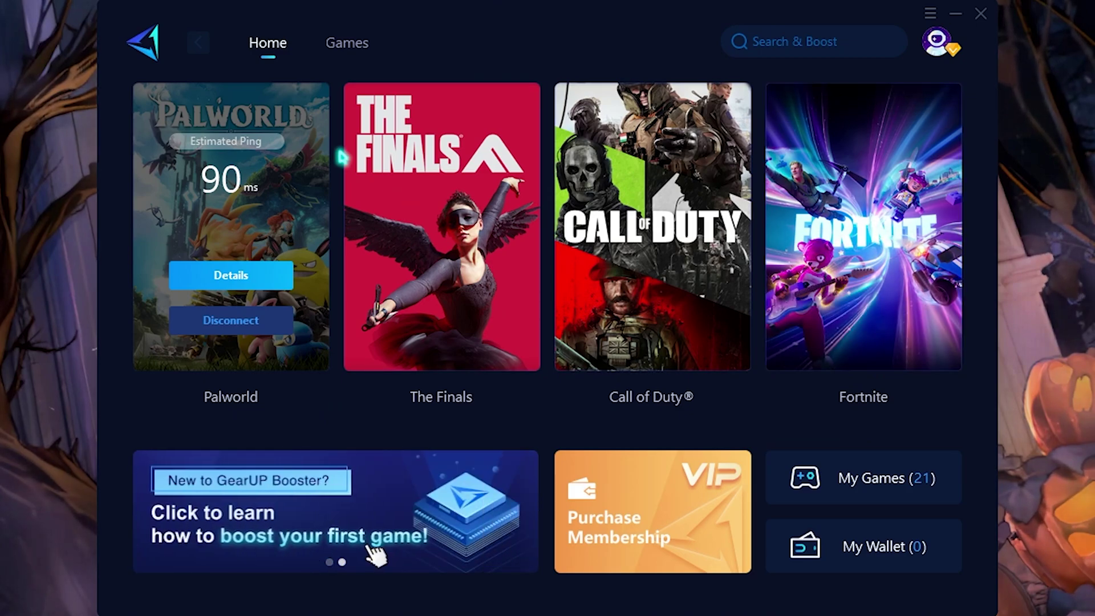
click(376, 551)
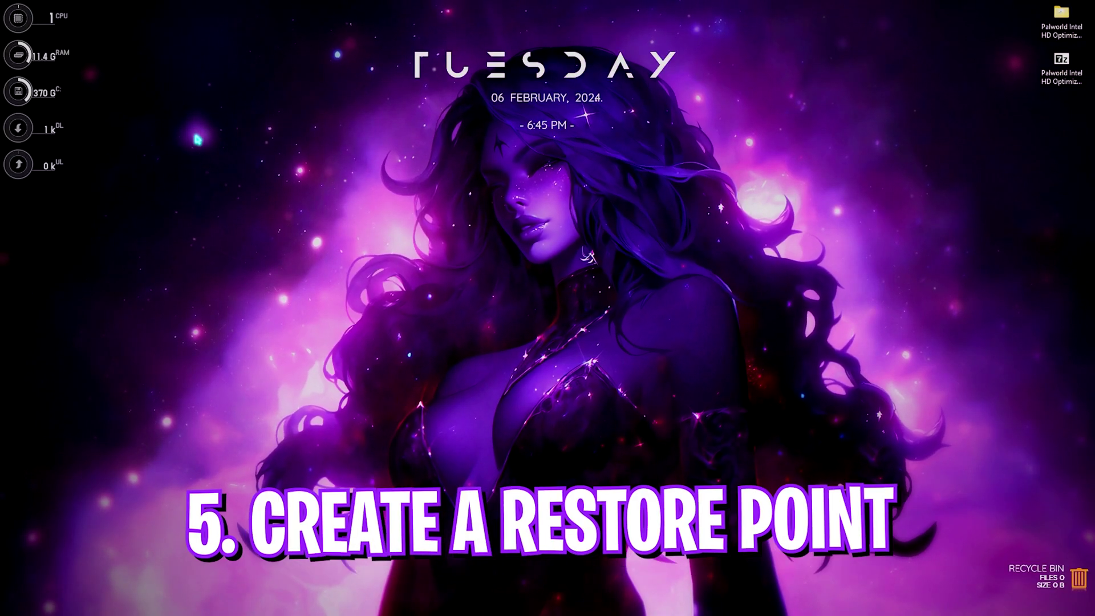
Start a new restore point for Local Disk (C:) described as 'Palworld'.
key(super)
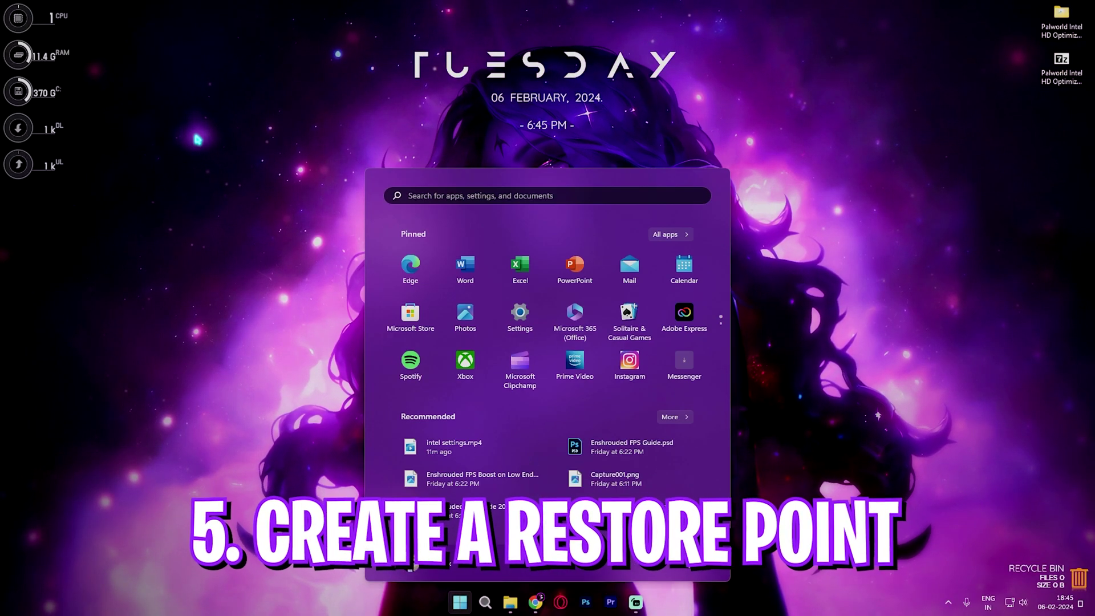
text(create a restore point)
key(Return)
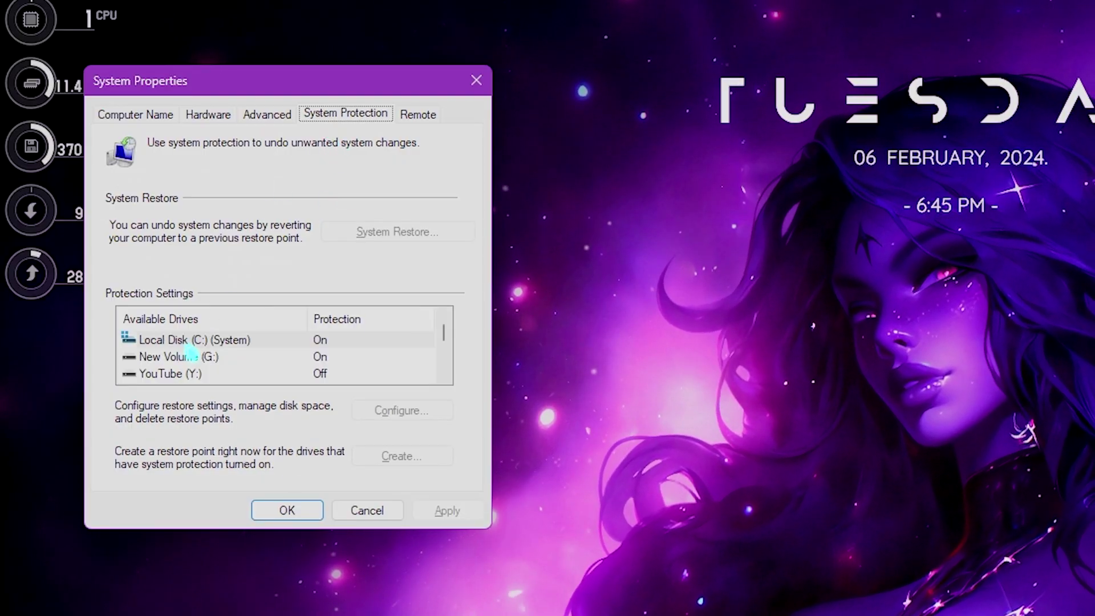
click(85, 203)
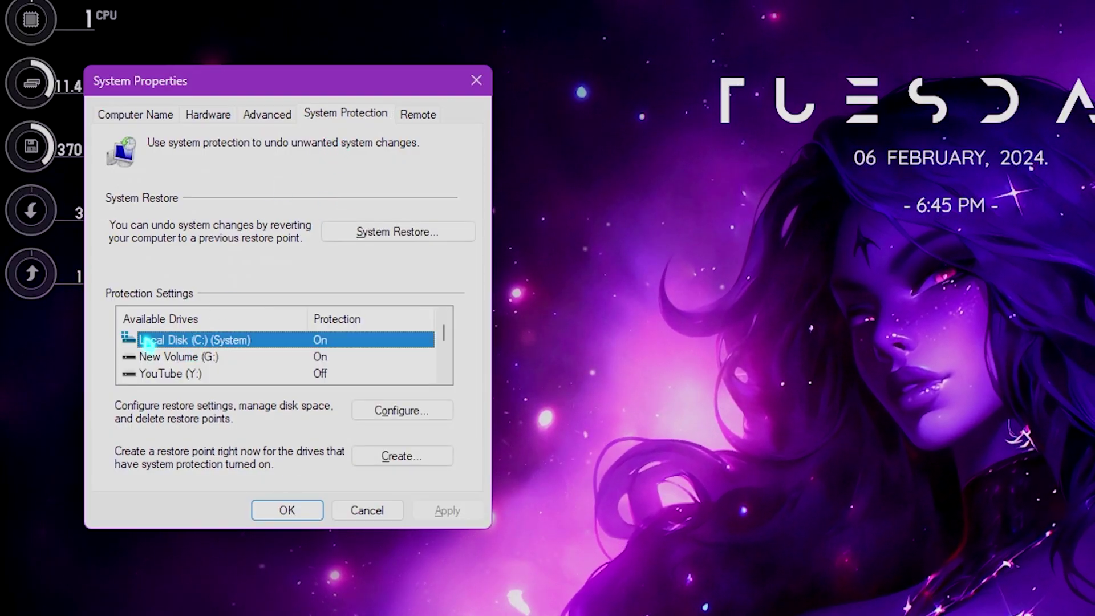
click(400, 456)
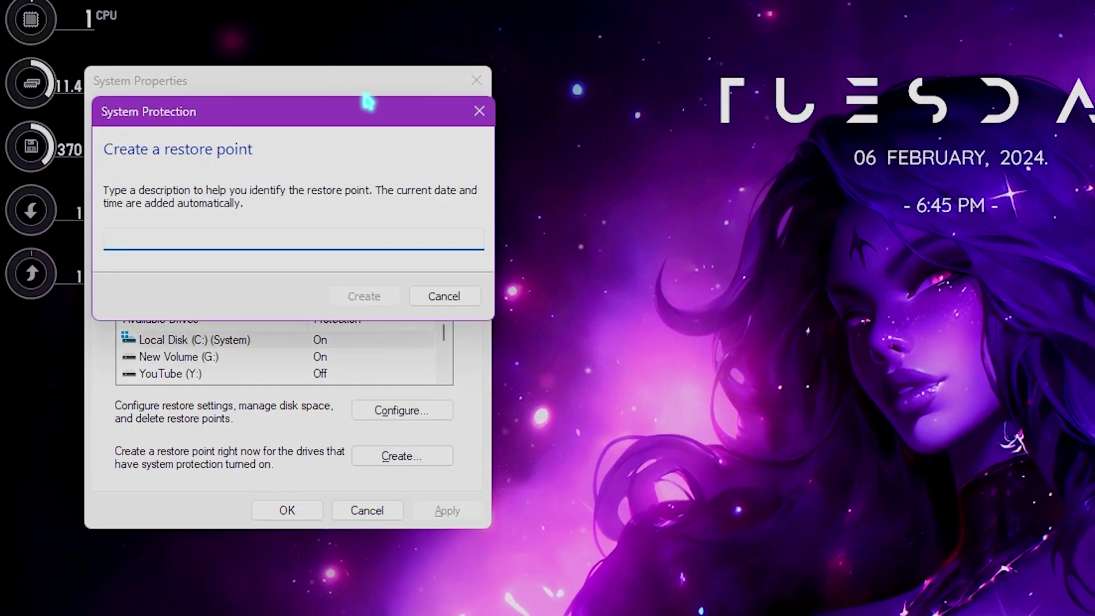
text(Palworld)
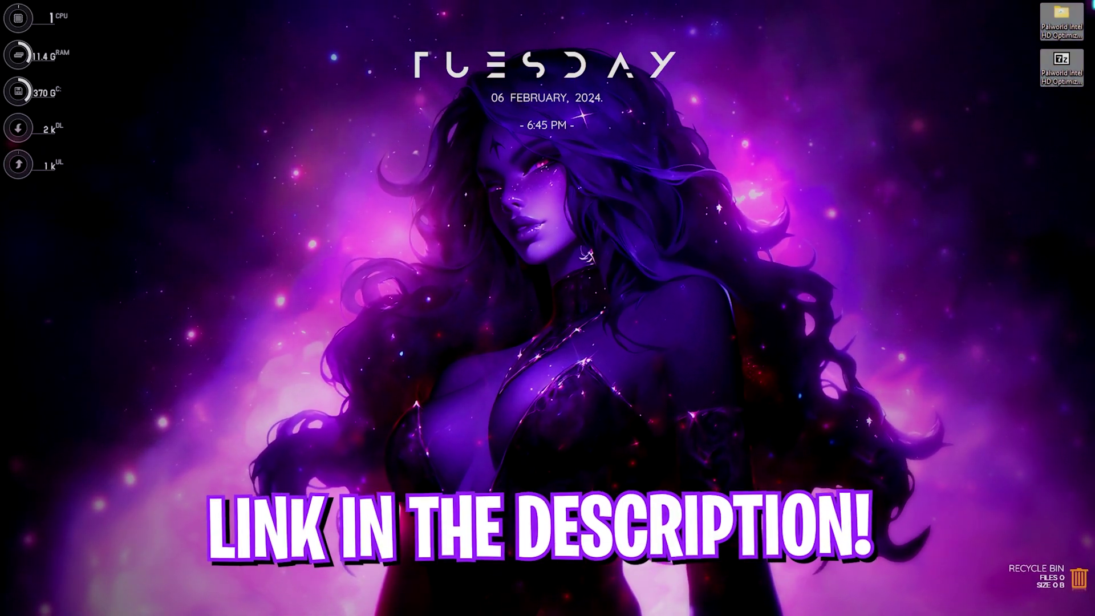
Open the Palworld Intel HD Optimization folder, view the INTEL CPU Priority subfolder, and return.
click(900, 99)
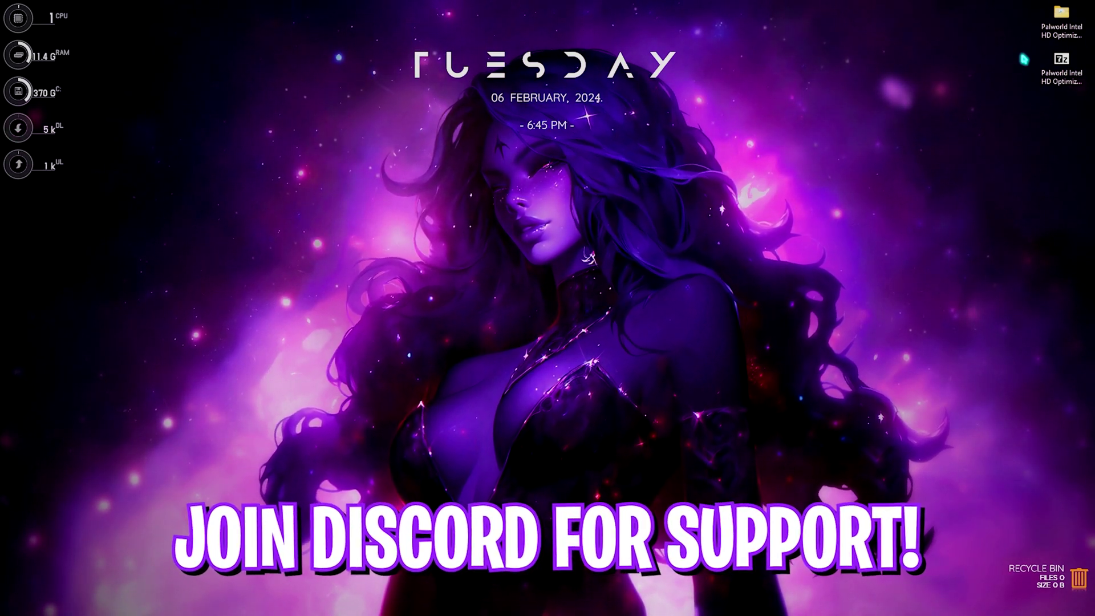
double_click(1061, 17)
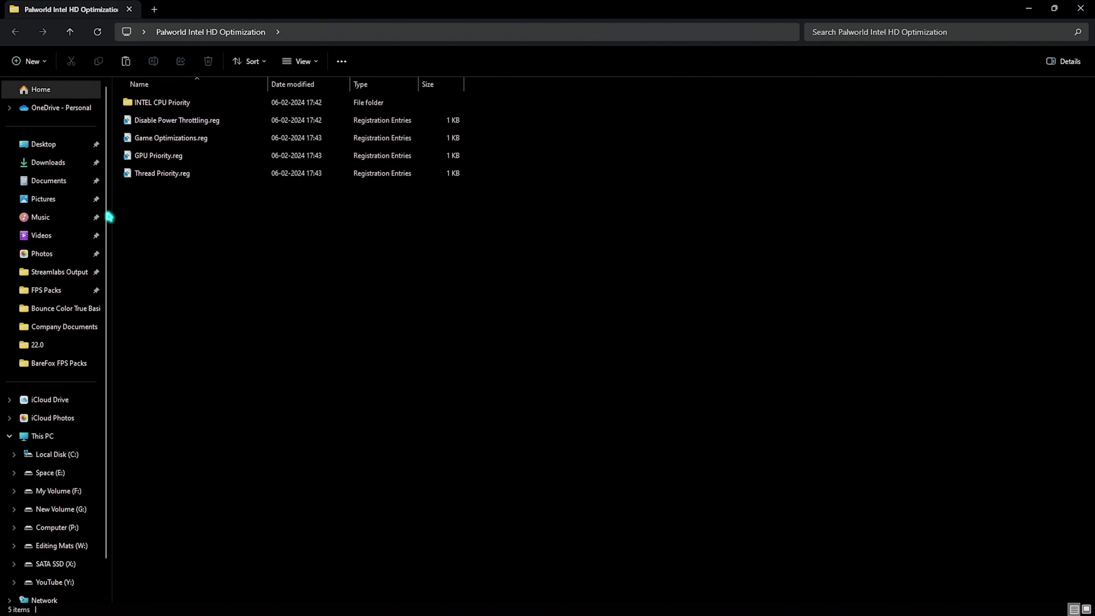
double_click(173, 111)
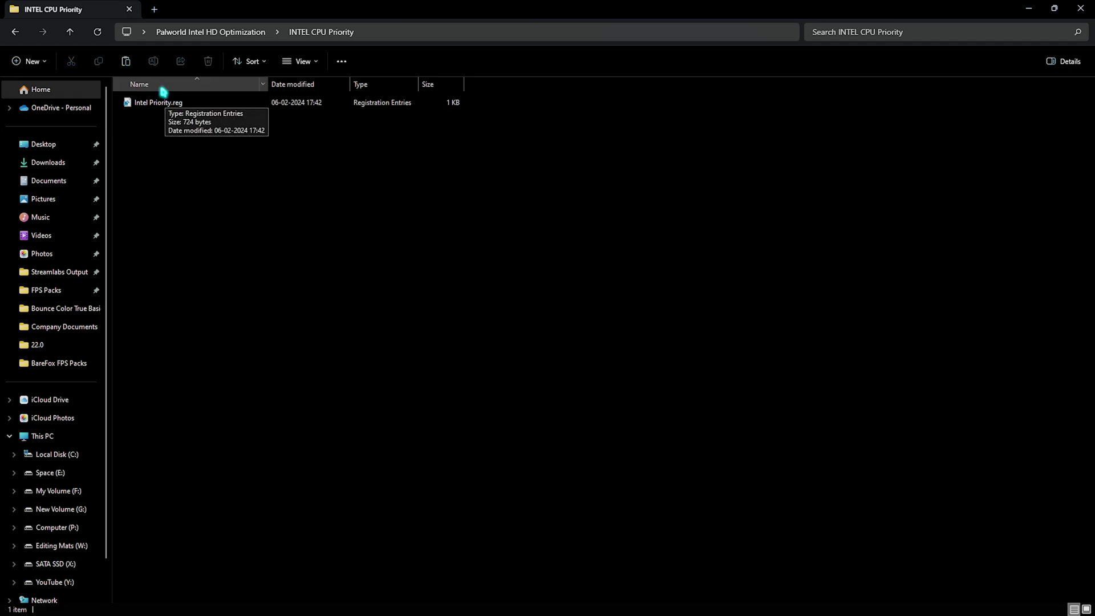
click(211, 34)
Go through the four registry files: Disable Power Throttling, Game Optimizations, GPU Priority, Thread Priority.
drag(223, 239, 176, 119)
click(180, 247)
click(183, 123)
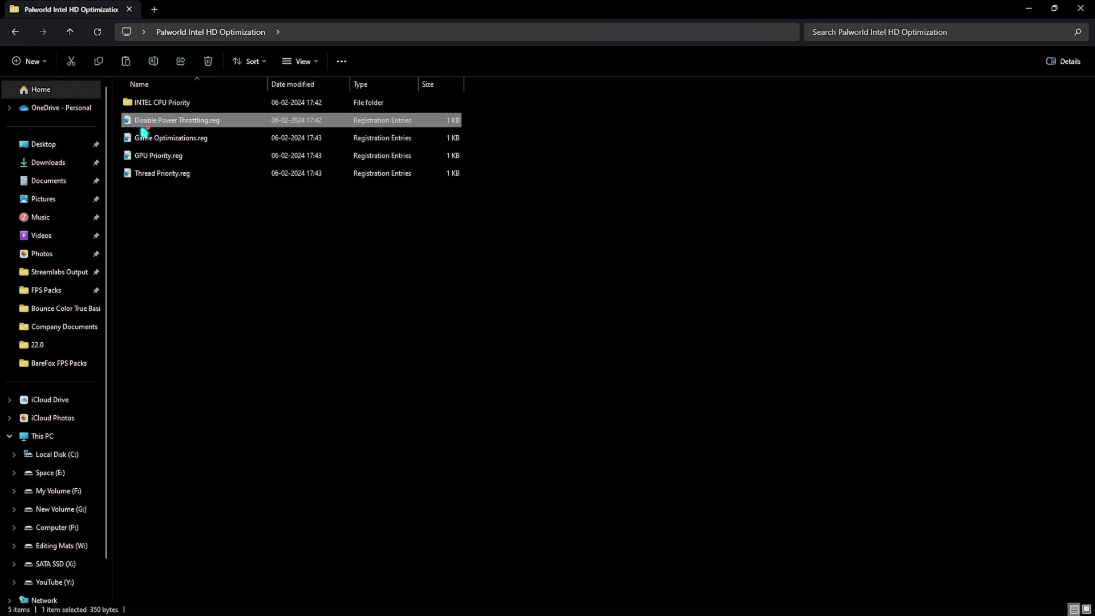
click(145, 139)
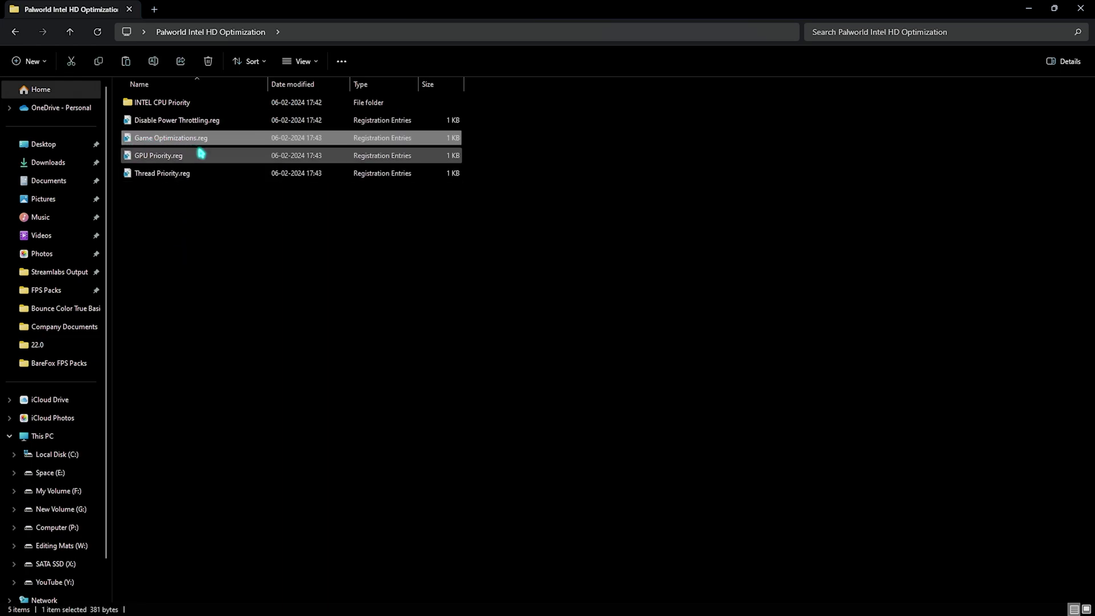
click(180, 157)
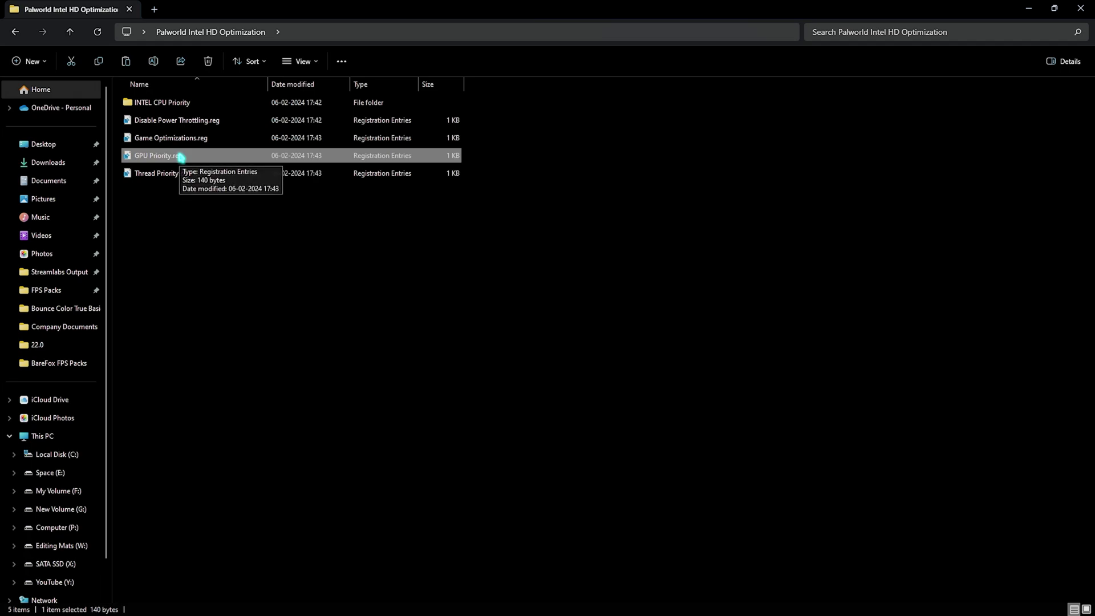
click(172, 178)
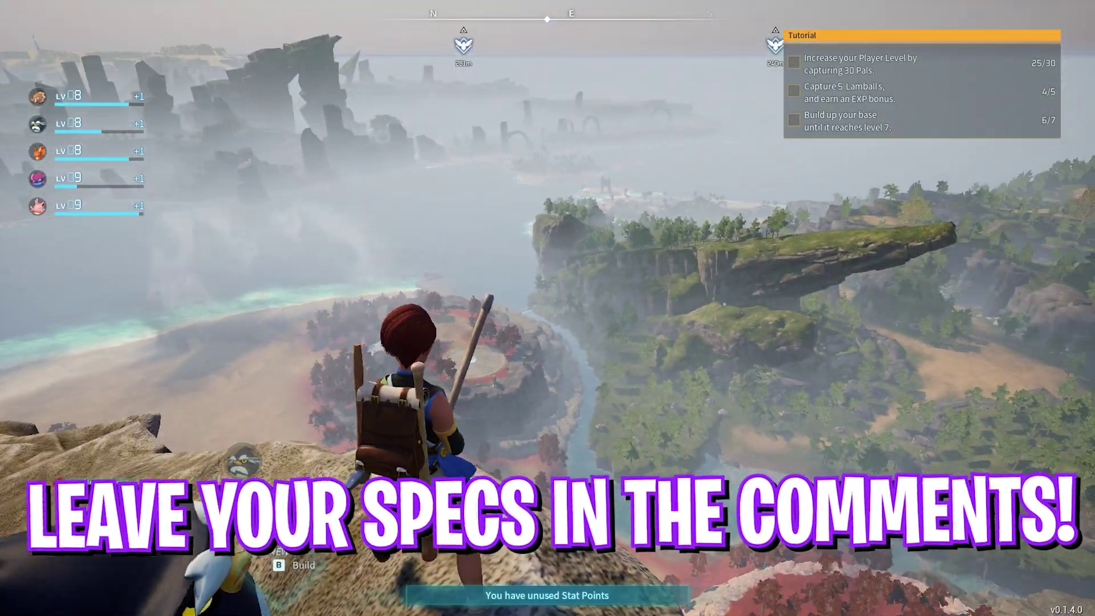
In Palworld, leap off the cliff and glide down toward the red autumn forest.
key(m)
key(m)
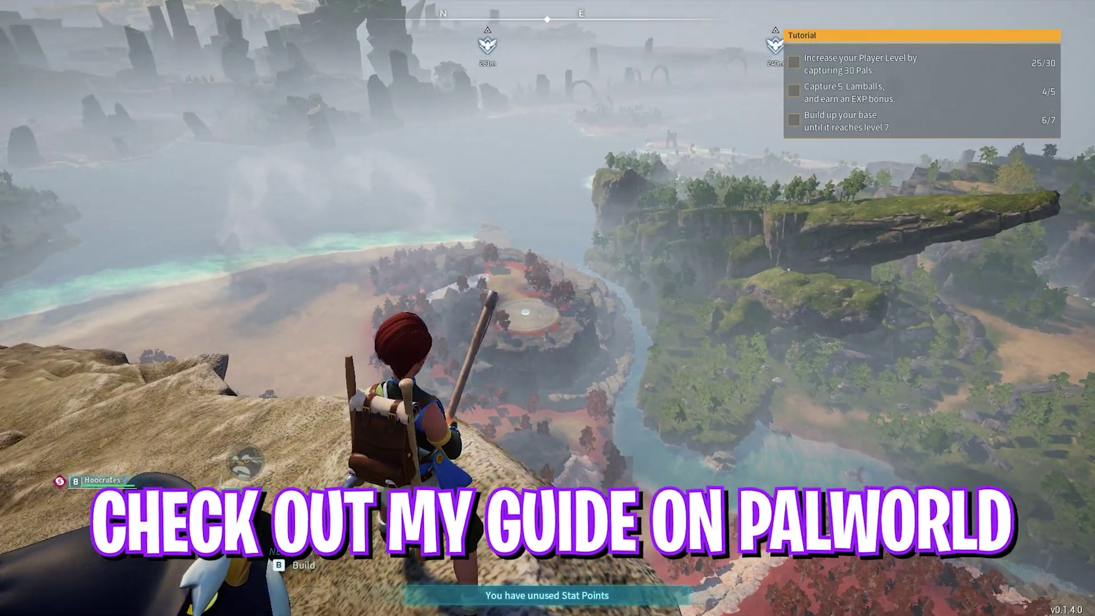
key(space)
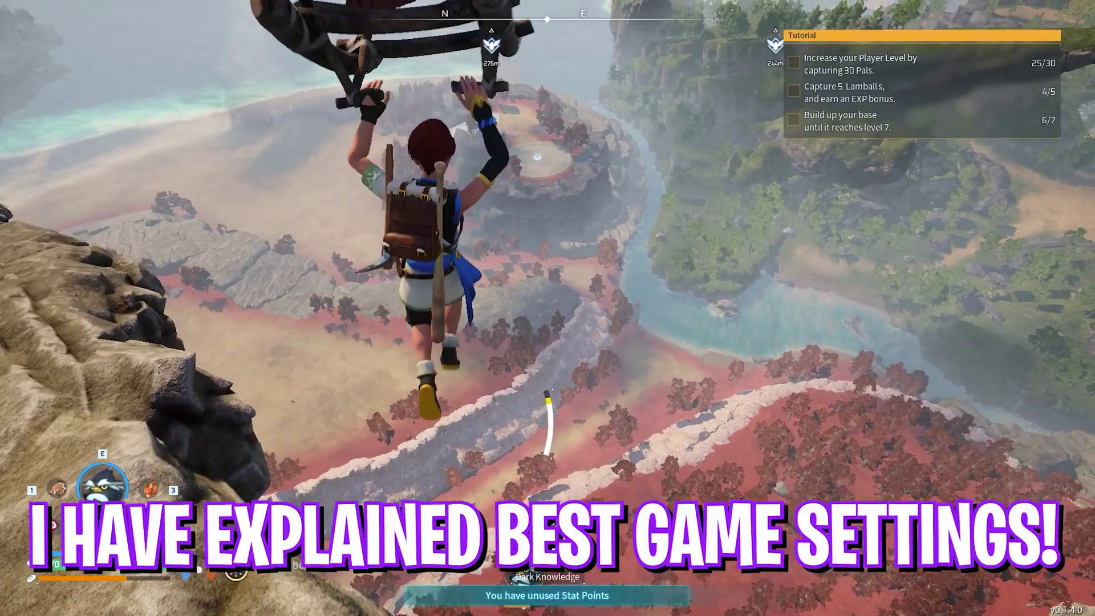